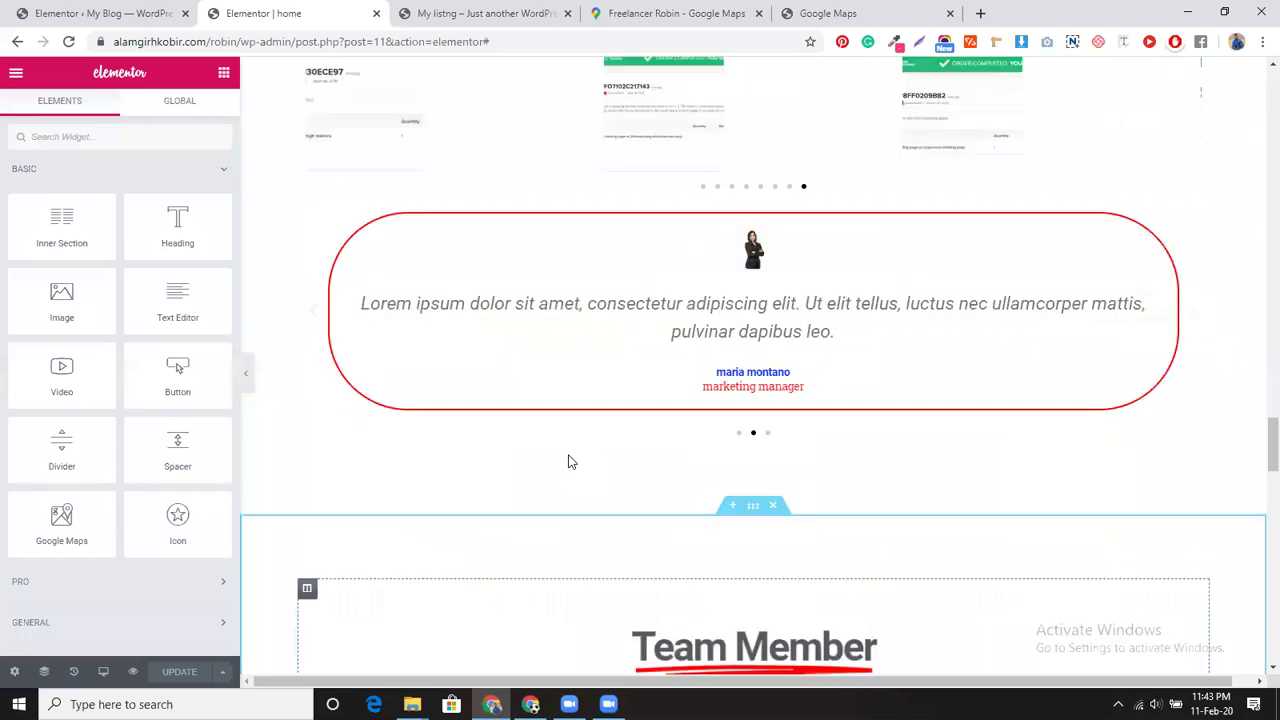
Step: Switch to the WordPress admin dashboard and open the Menus management page
scroll(570, 462, "up", 15)
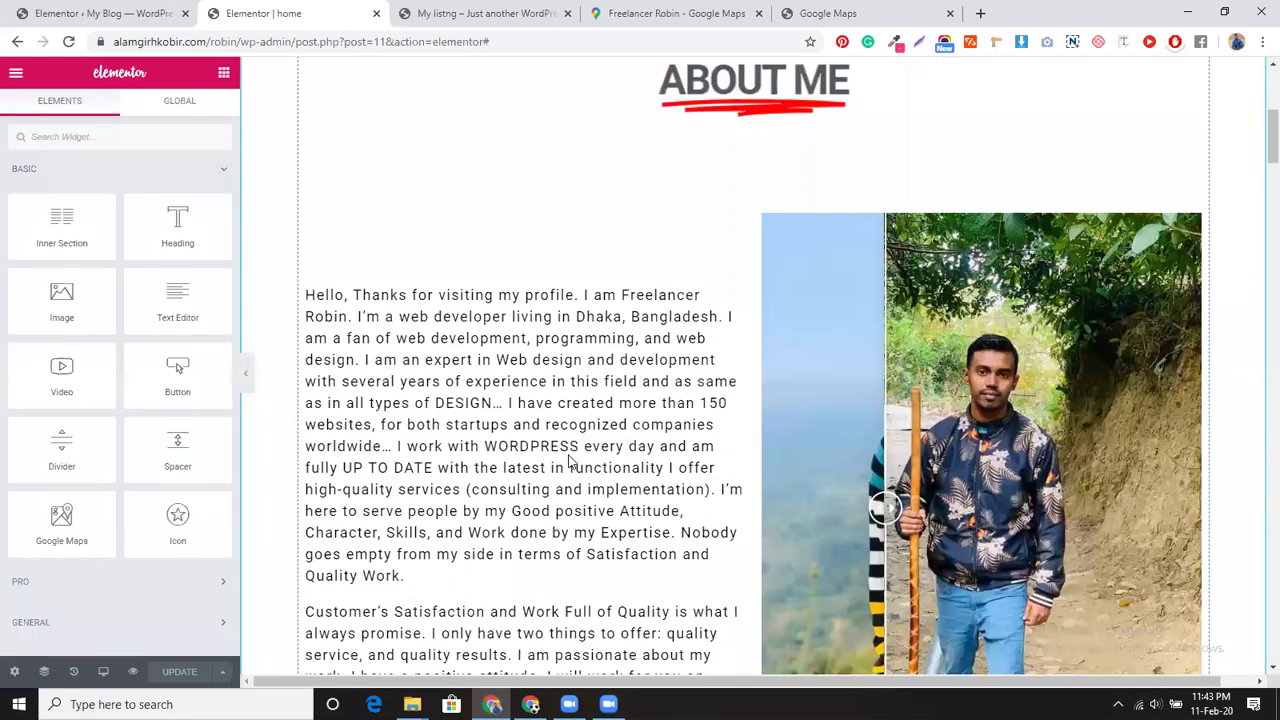
scroll(570, 462, "up", 5)
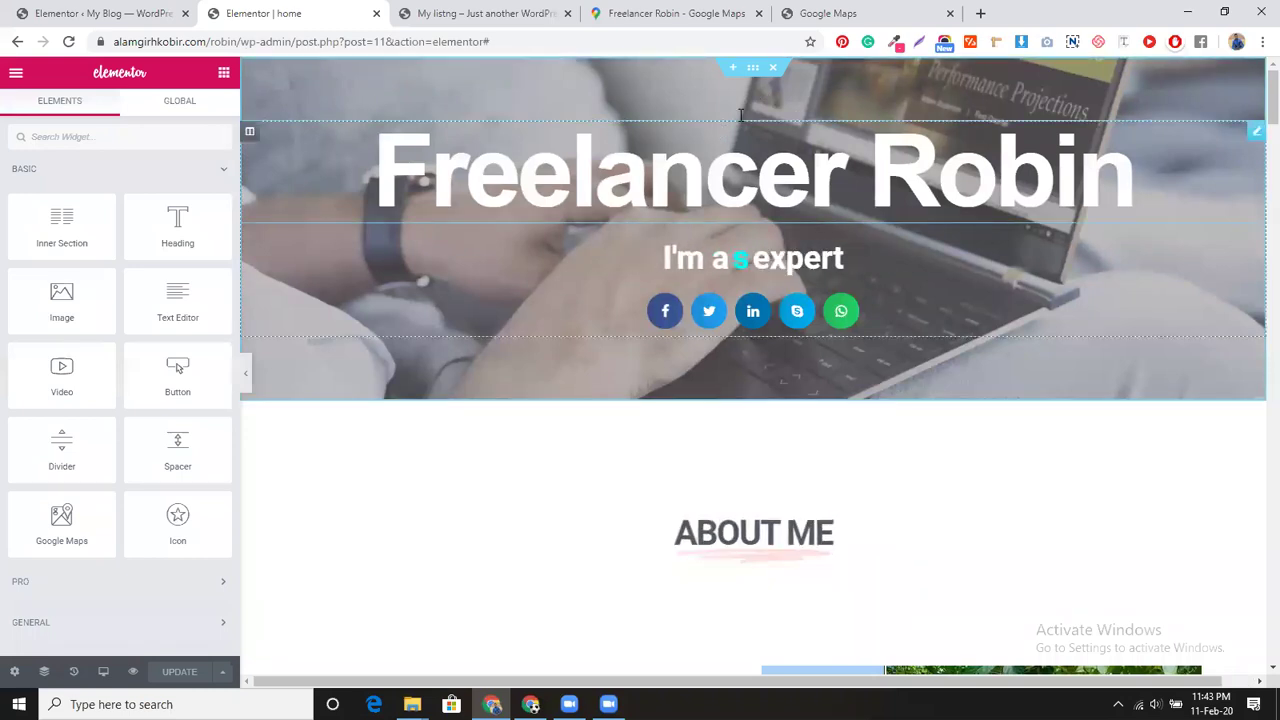
left_click(100, 13)
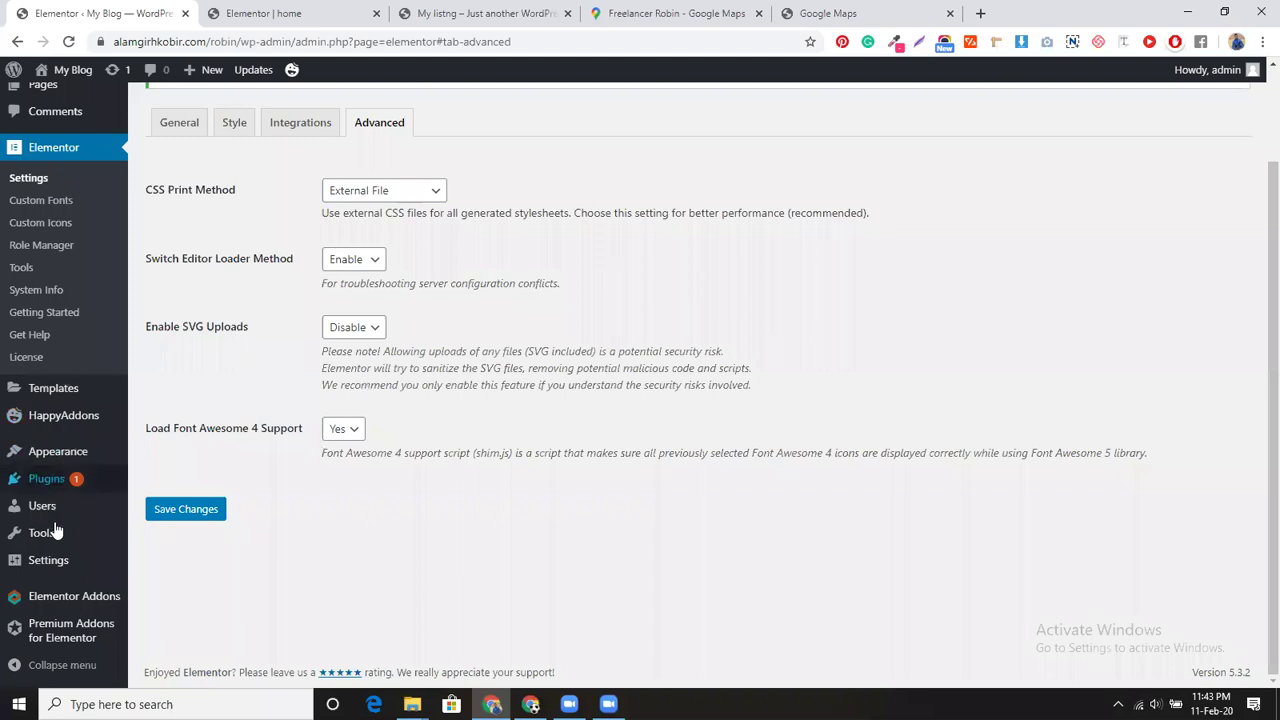
mouse_move(63, 462)
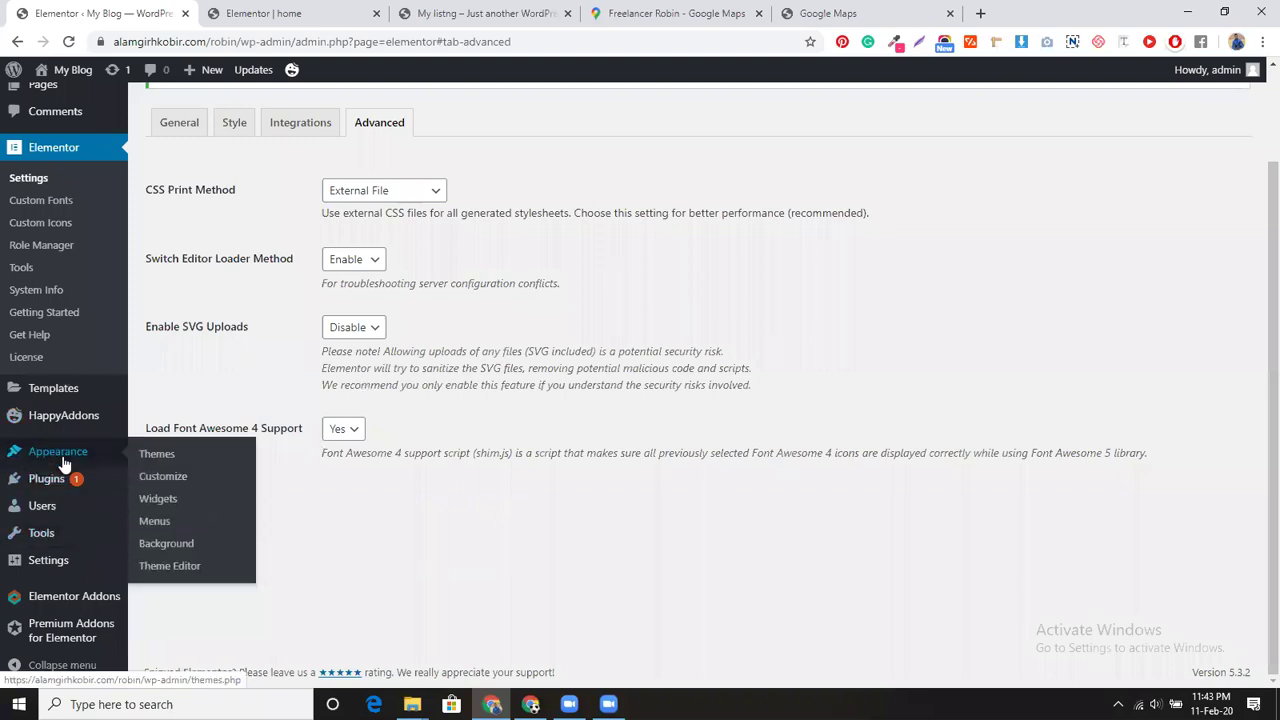
left_click(172, 522)
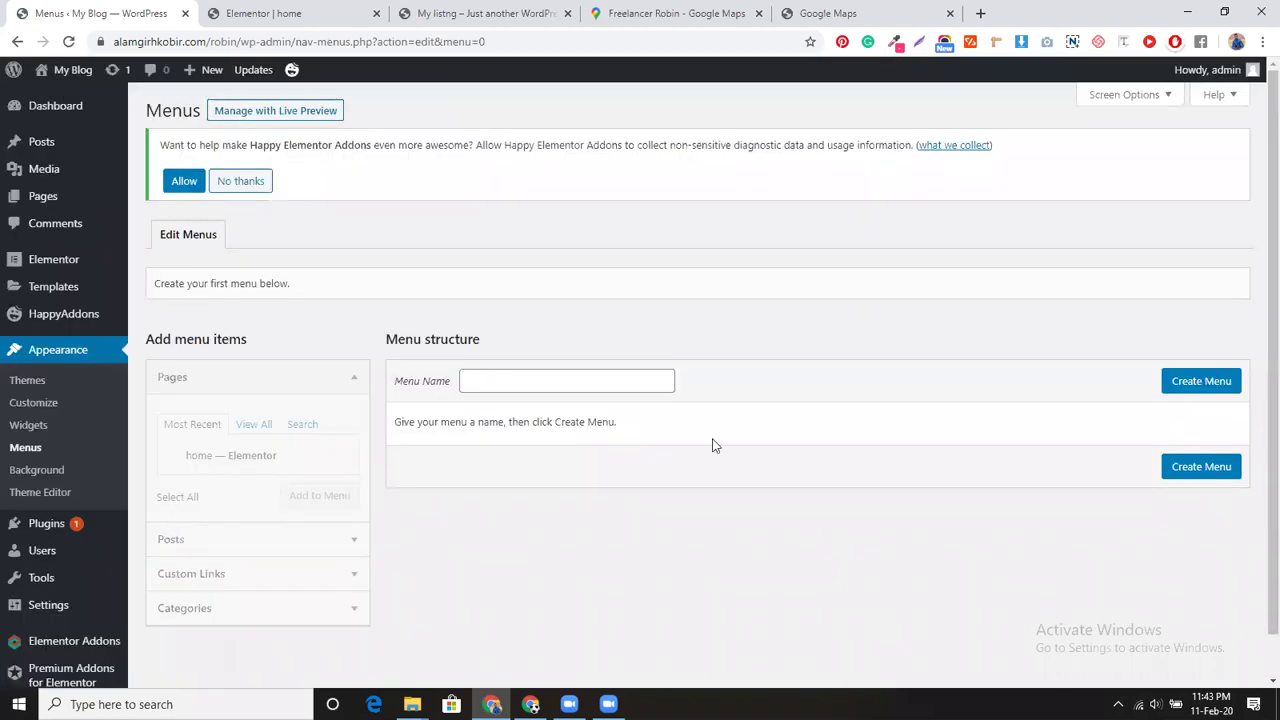
Step: Create a new navigation menu named "main menu"
left_click(1227, 386)
left_click(545, 375)
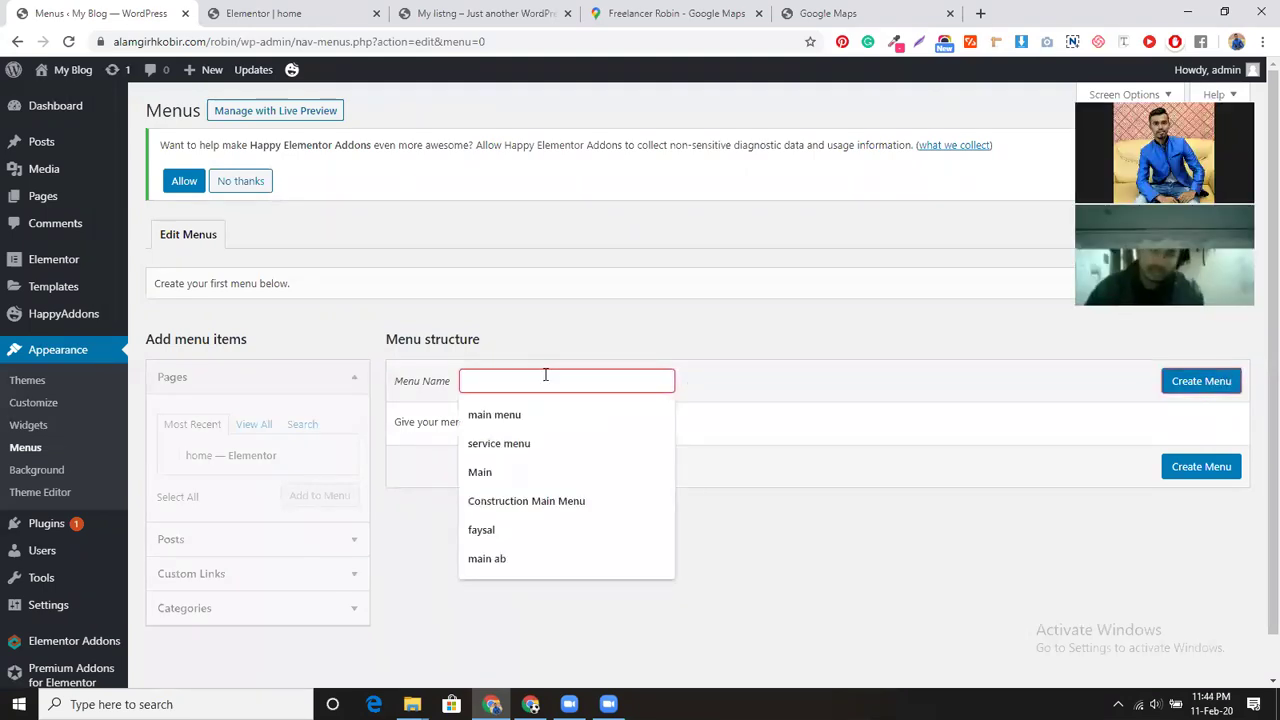
left_click(541, 417)
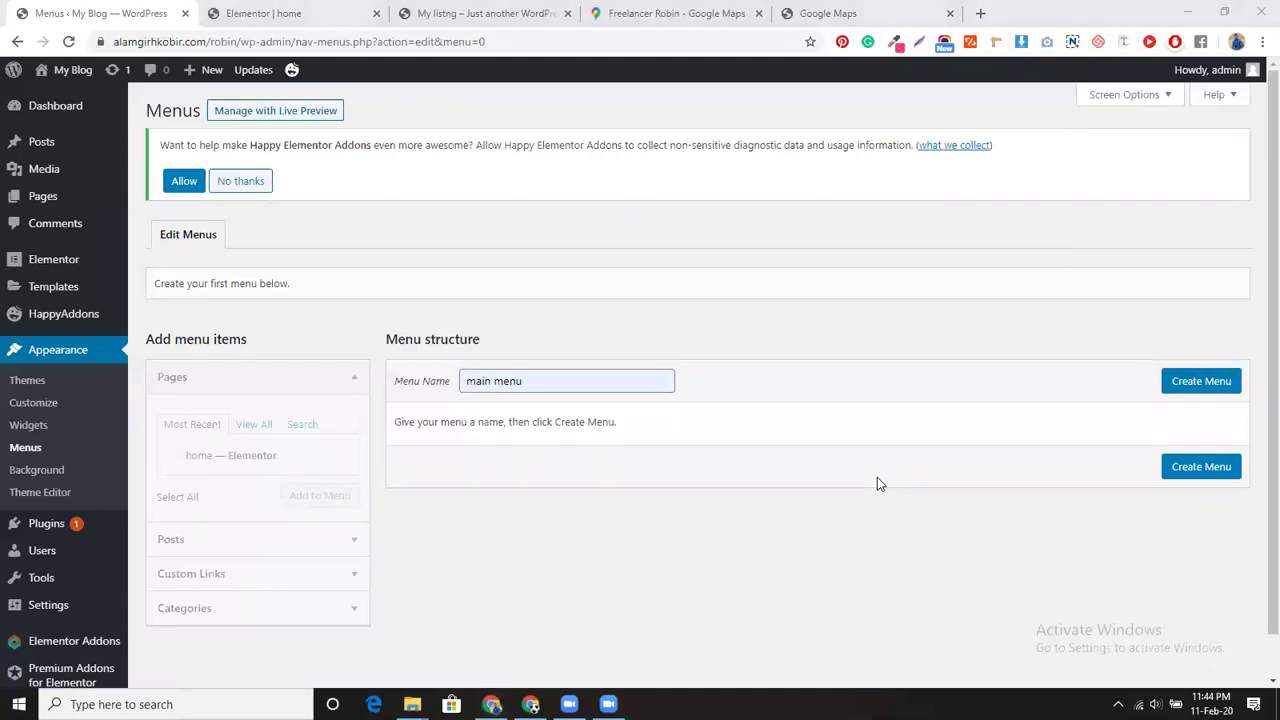
left_click(1222, 383)
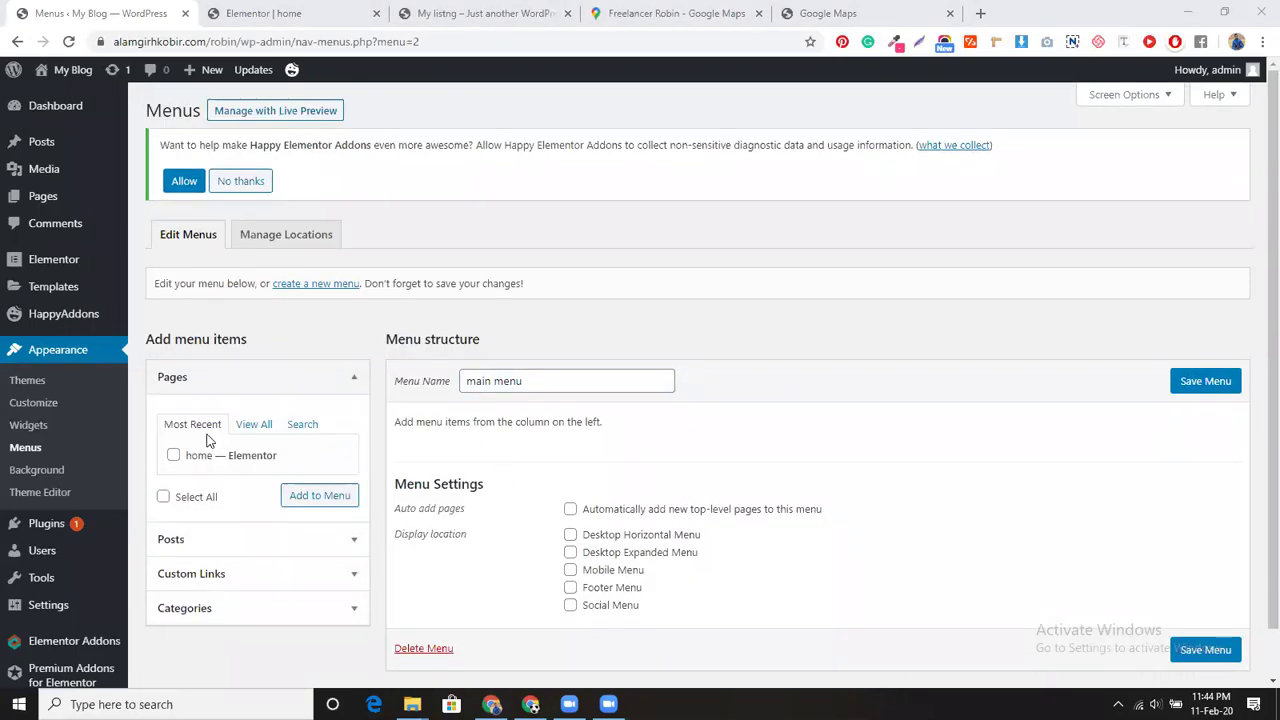
Step: Add a custom link to the menu with URL #home and link text HOME
left_click(236, 577)
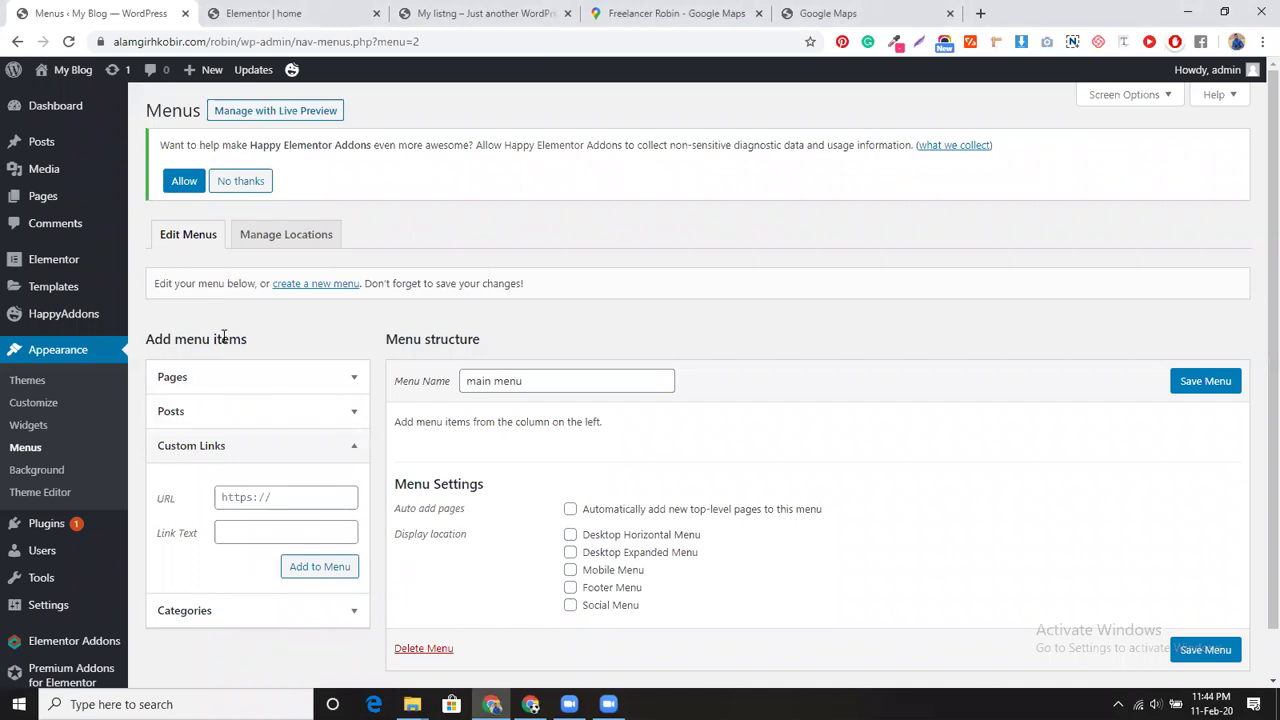
left_click(241, 388)
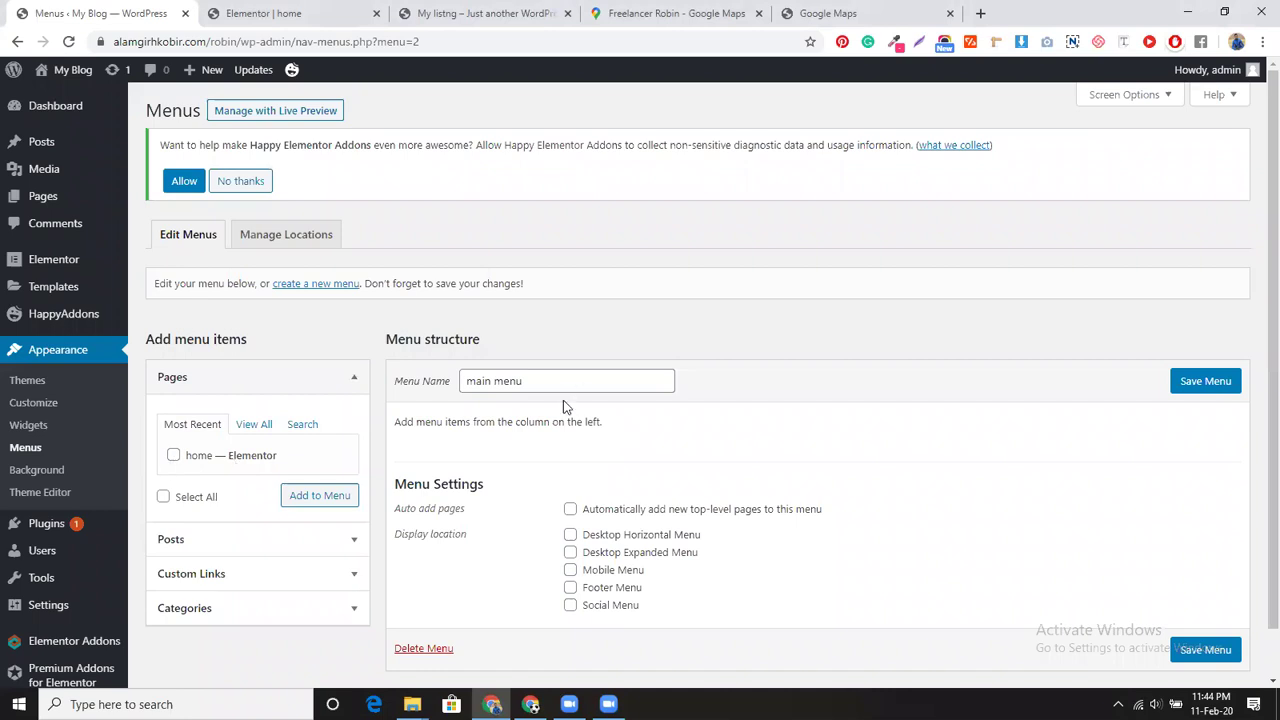
left_click(254, 377)
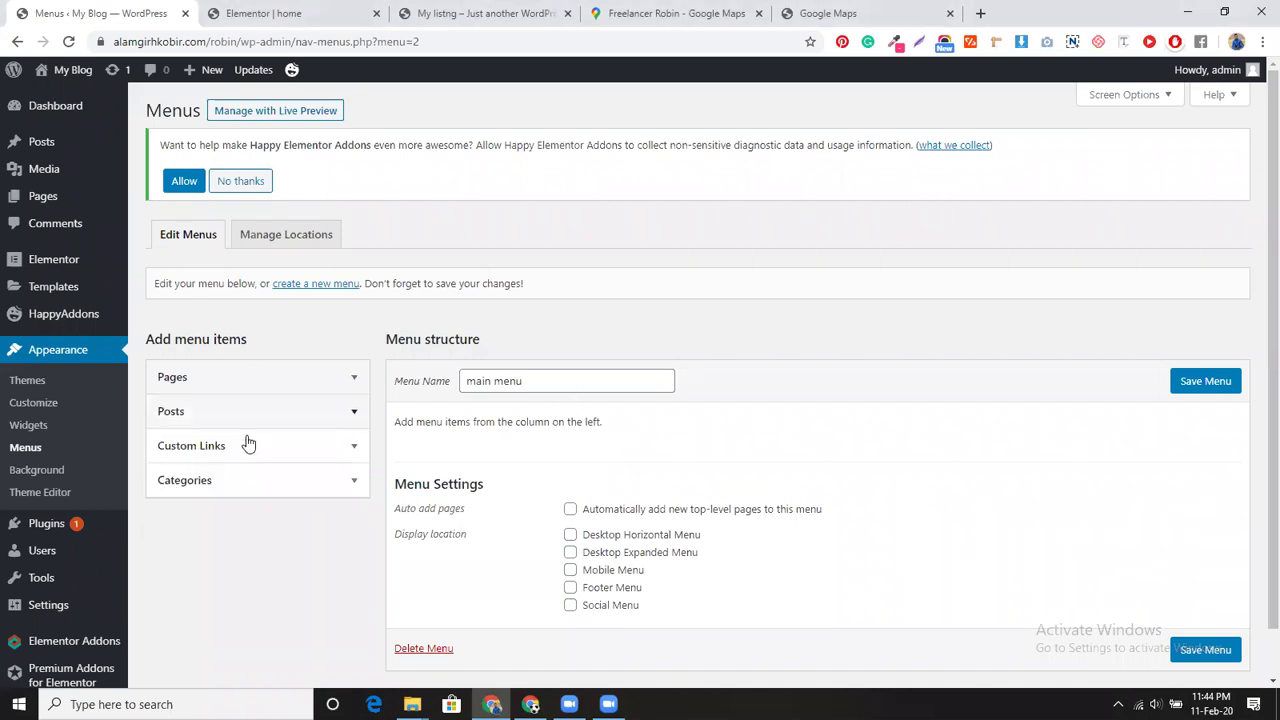
left_click(246, 443)
left_click(254, 497)
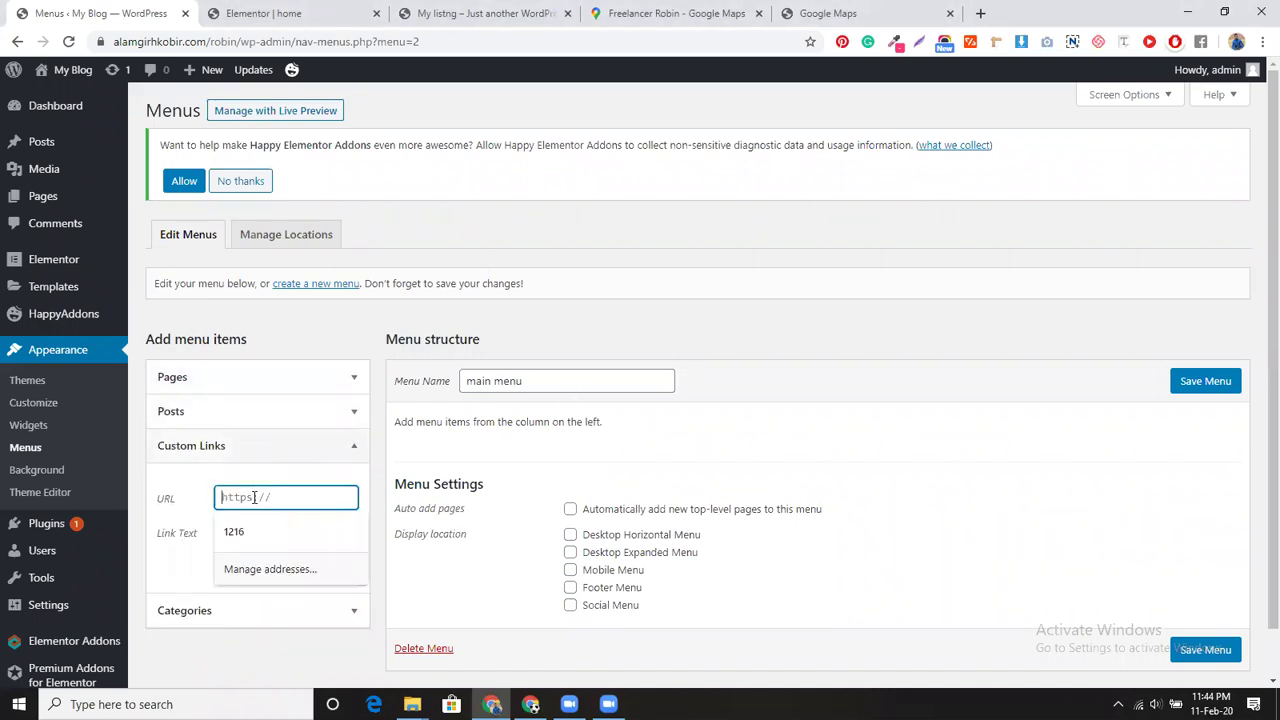
type("#home")
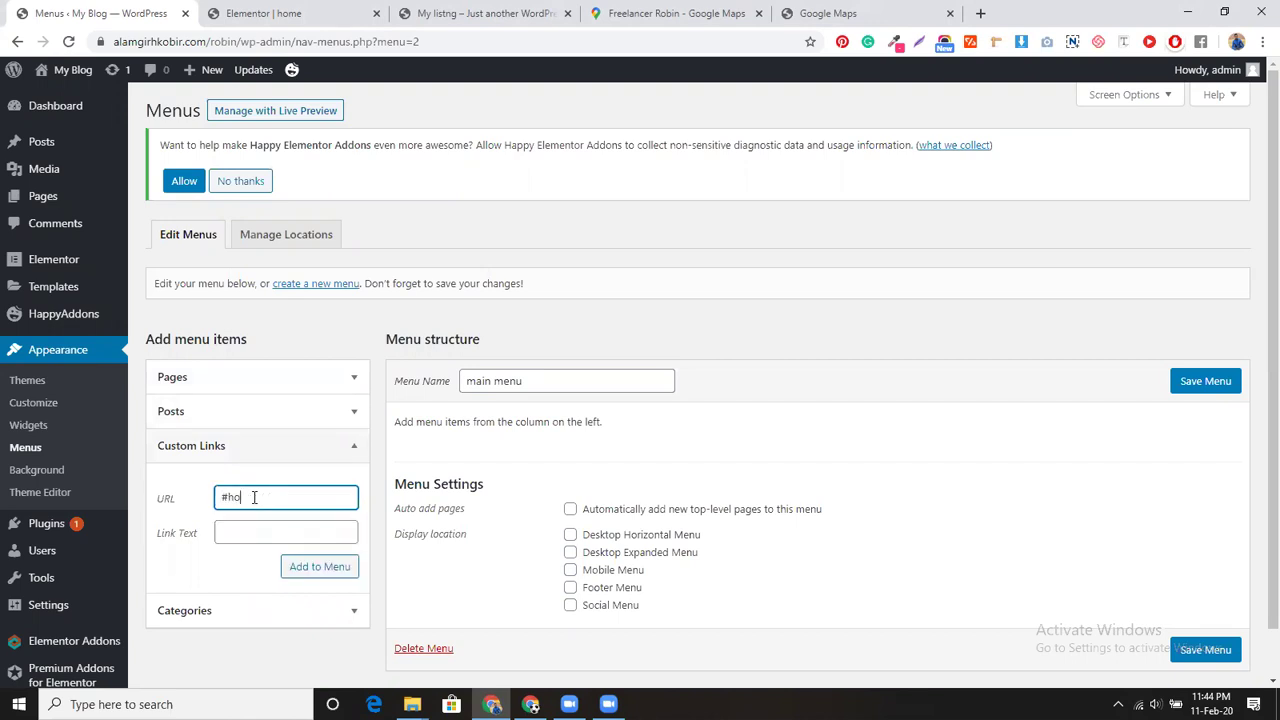
left_click(254, 531)
type("HOME")
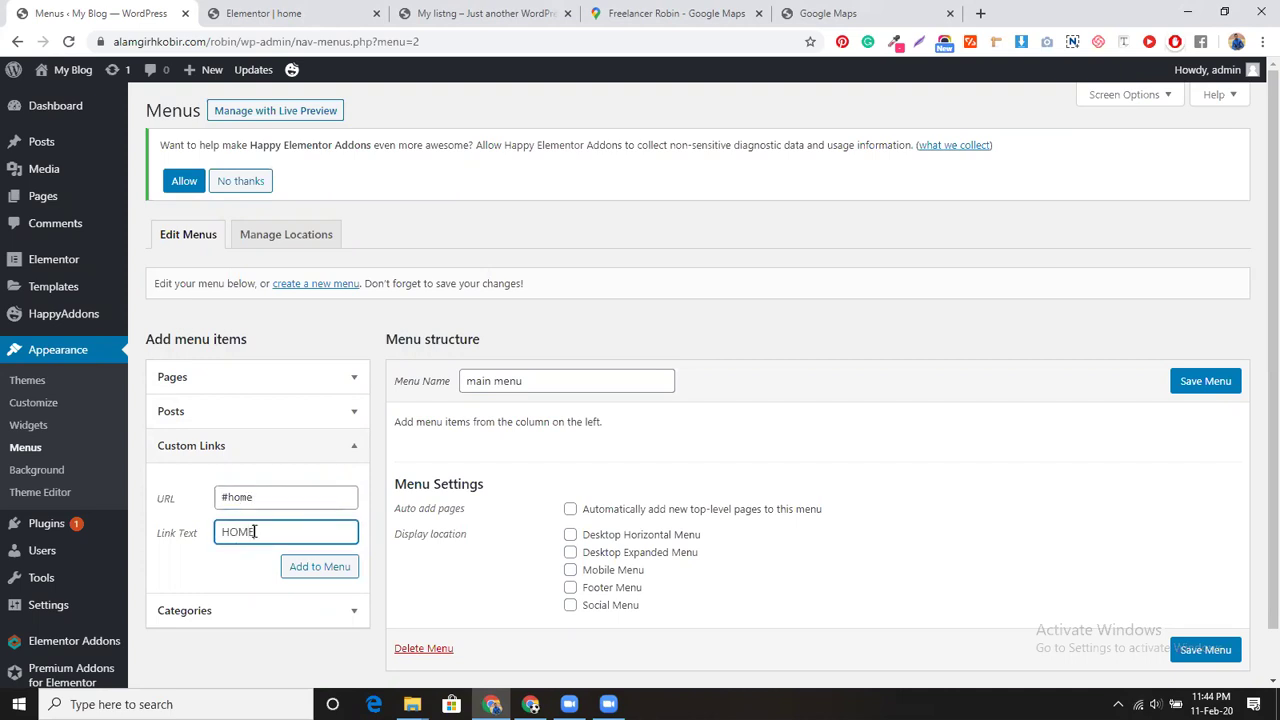
key("Return")
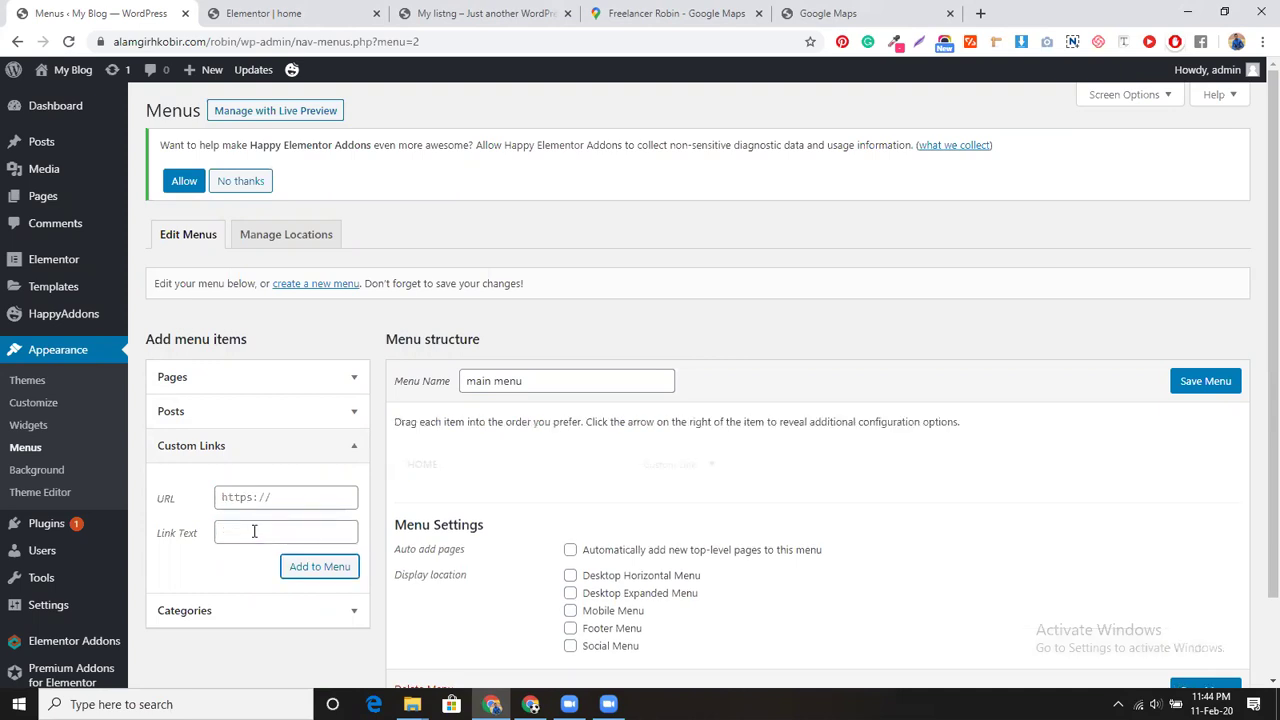
Step: Add a custom link to the menu with URL #about and link text ABOUT
left_click(269, 505)
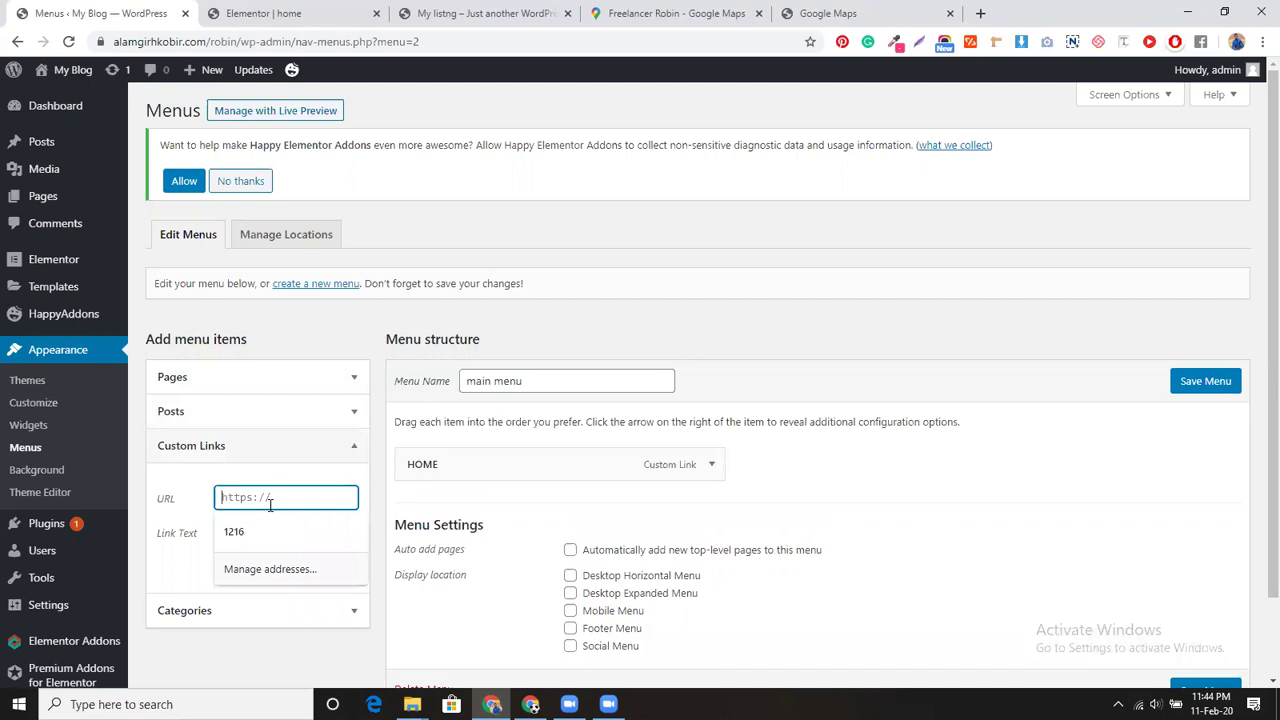
type("#about")
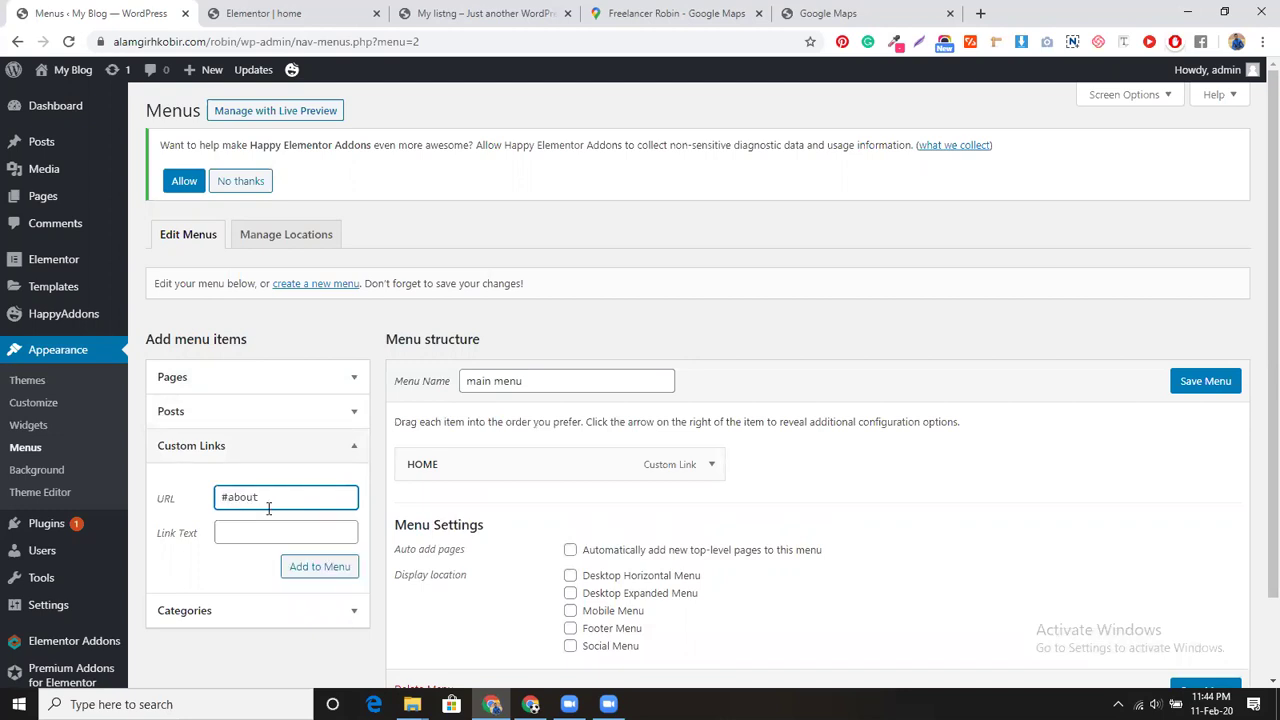
left_click(268, 534)
type("ABOUT")
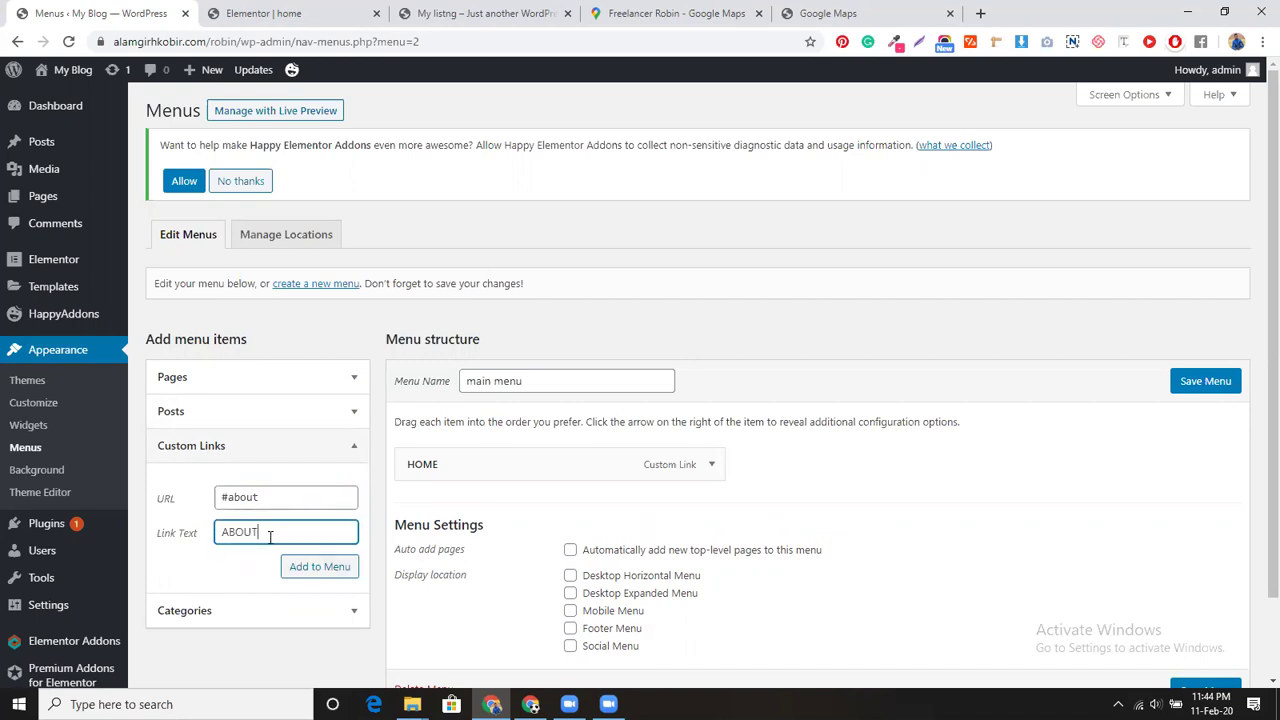
key("Return")
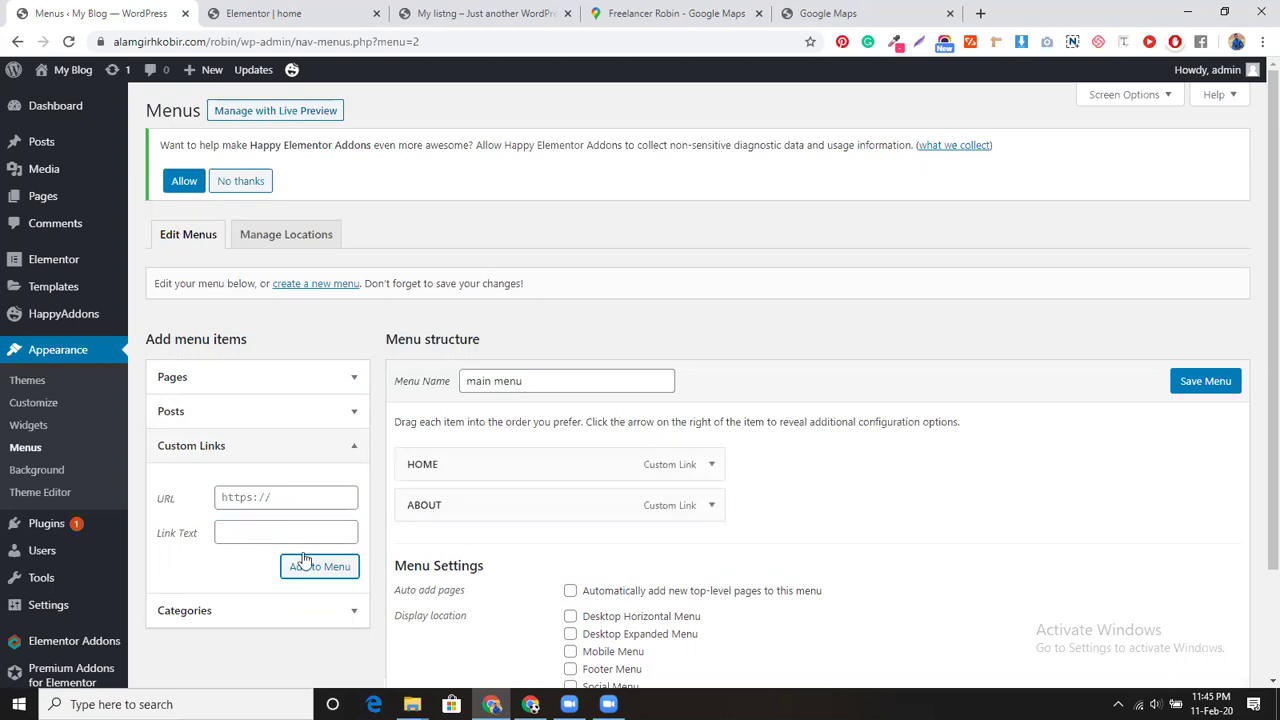
Step: Add a custom link to the menu with URL #fiverr and link text fiverr
left_click(297, 496)
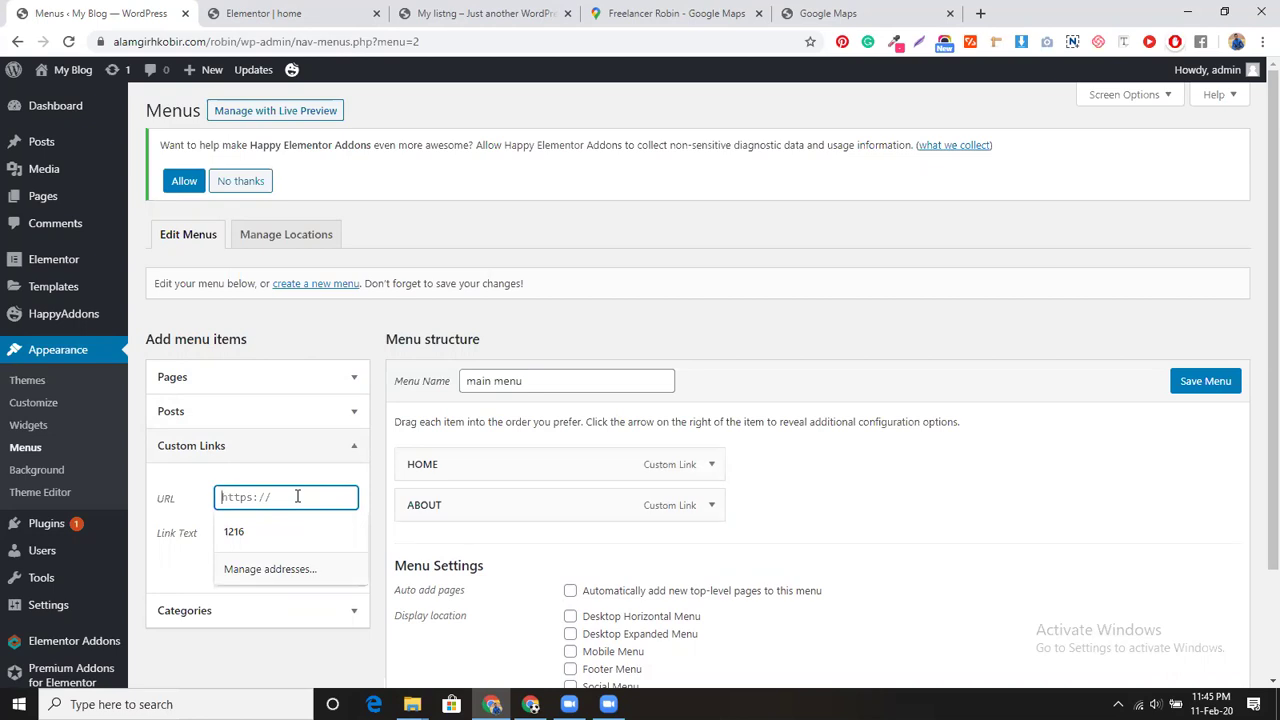
type("#fiverr")
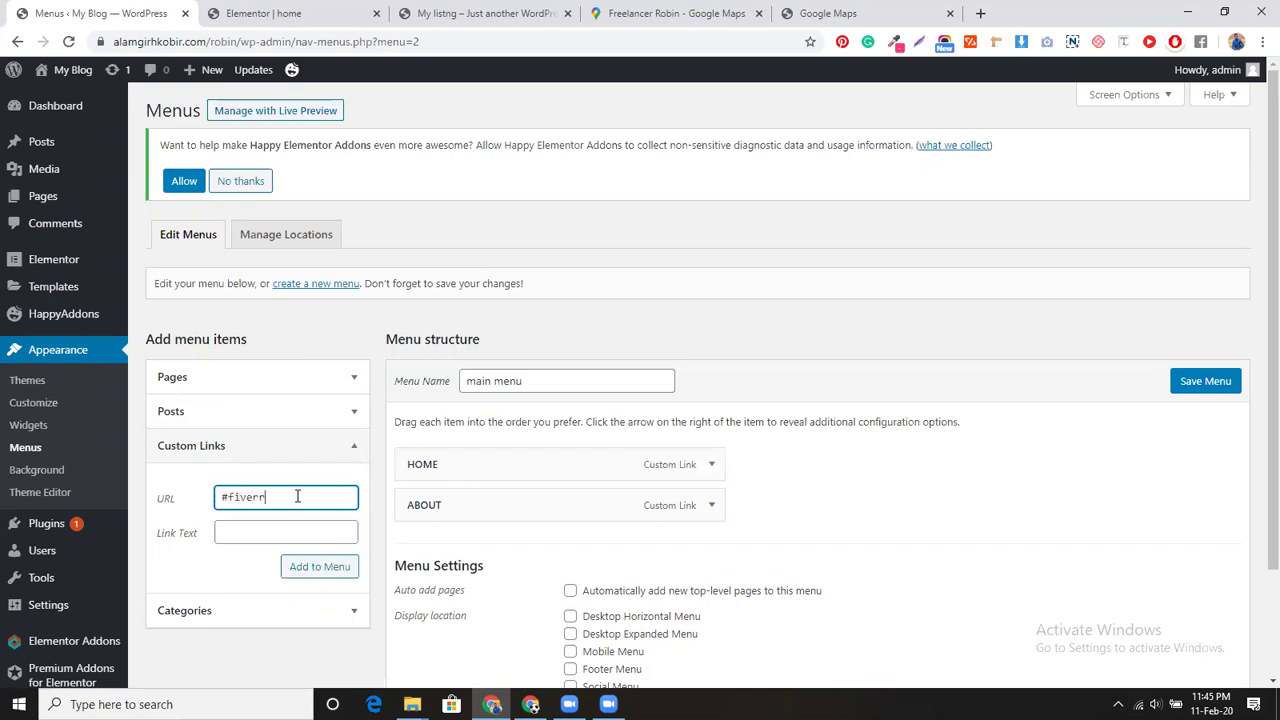
left_click(282, 525)
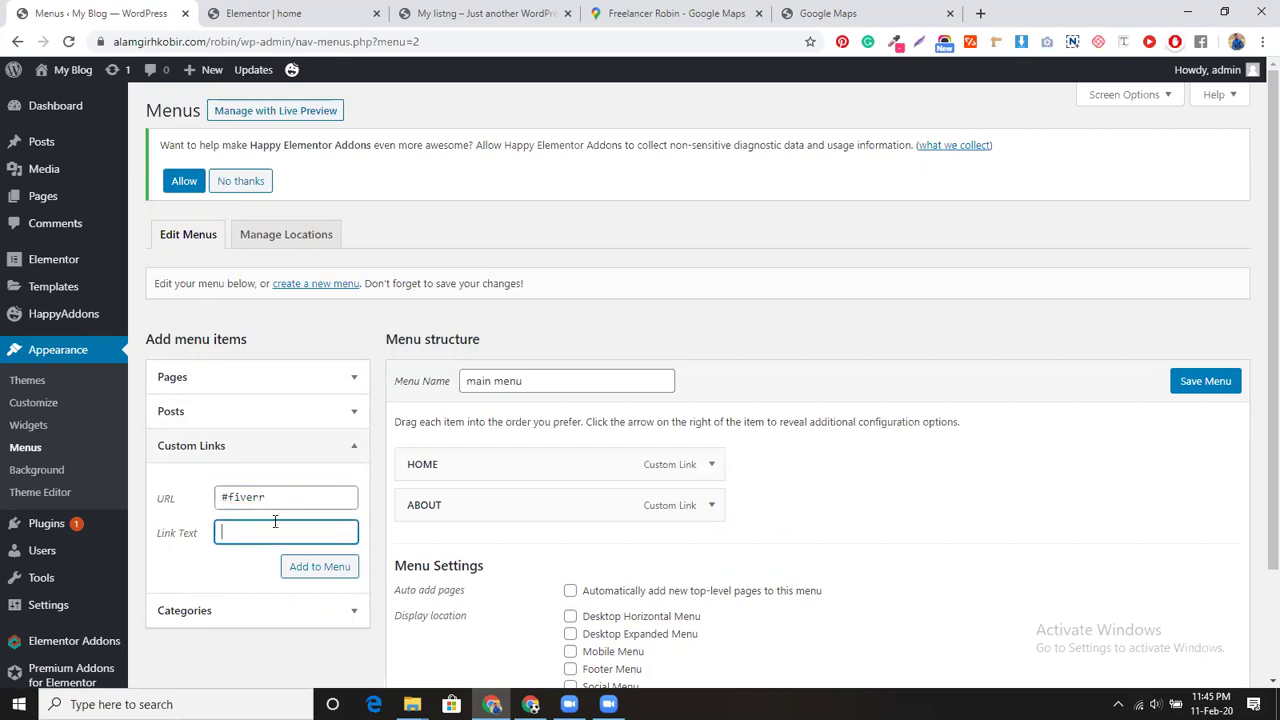
type("fiverr")
left_click(297, 560)
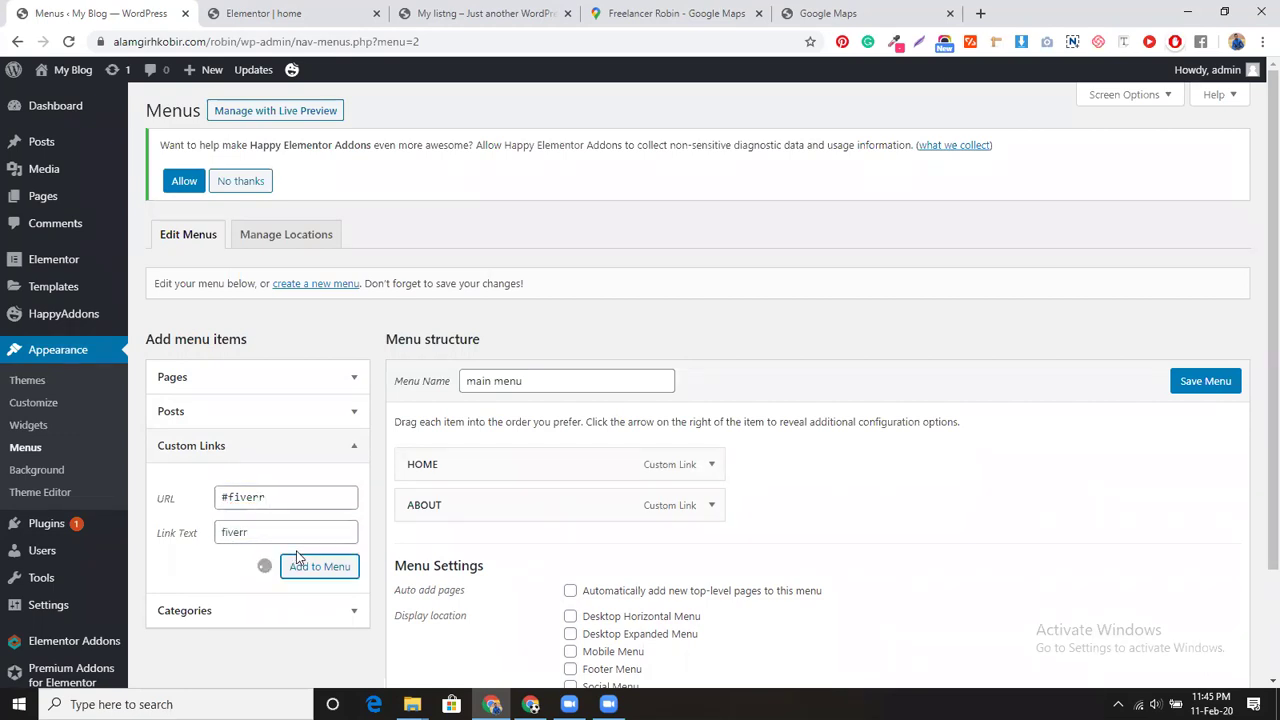
Step: Add a custom link to the menu with URL #portfolio and link text My Portfolio
left_click(294, 500)
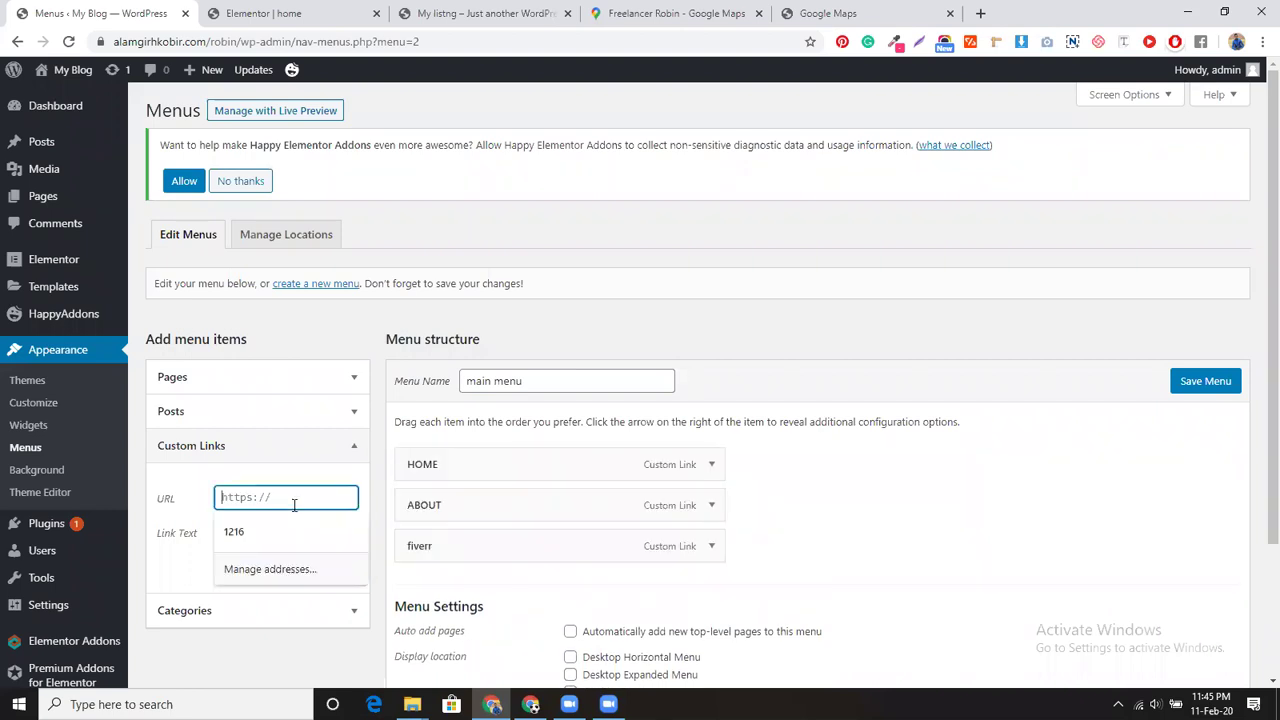
type("#portfolio")
key("Tab")
type("My Port")
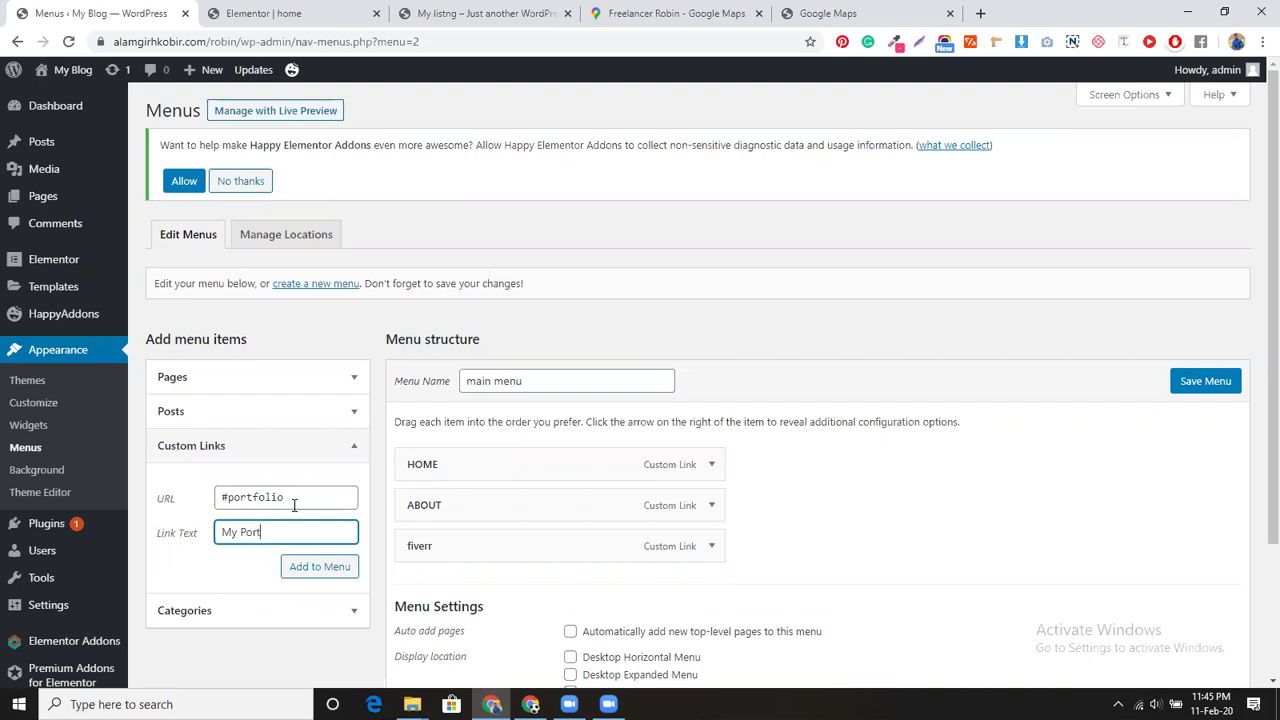
type("folio")
key("Tab")
key("Return")
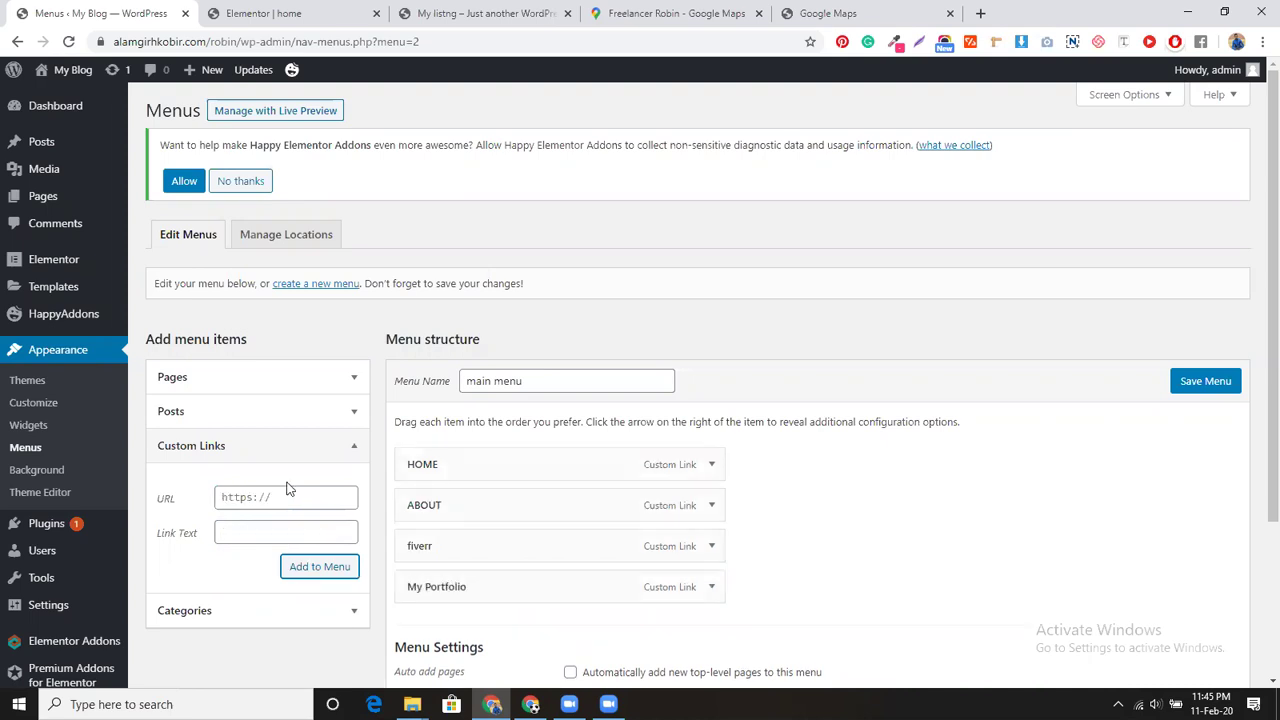
Step: Add a custom link with URL #gallery and link text Gallery, and save the menu
left_click(288, 500)
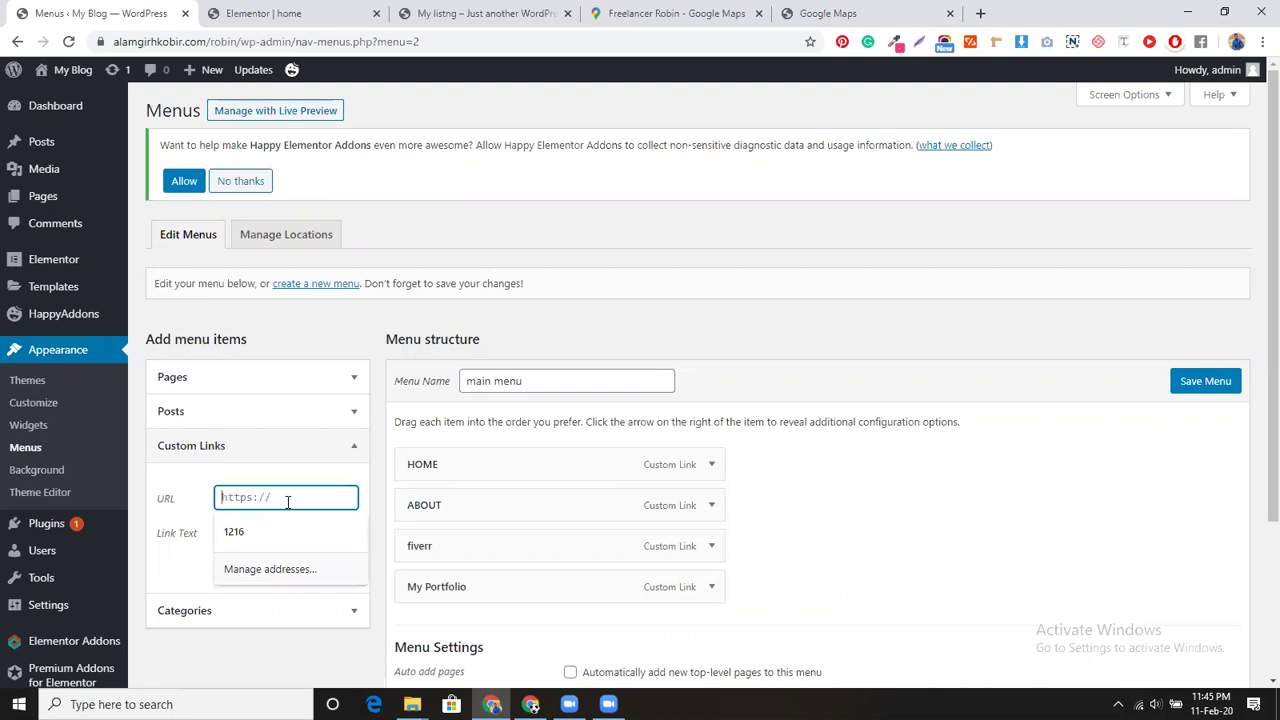
type("#gallery")
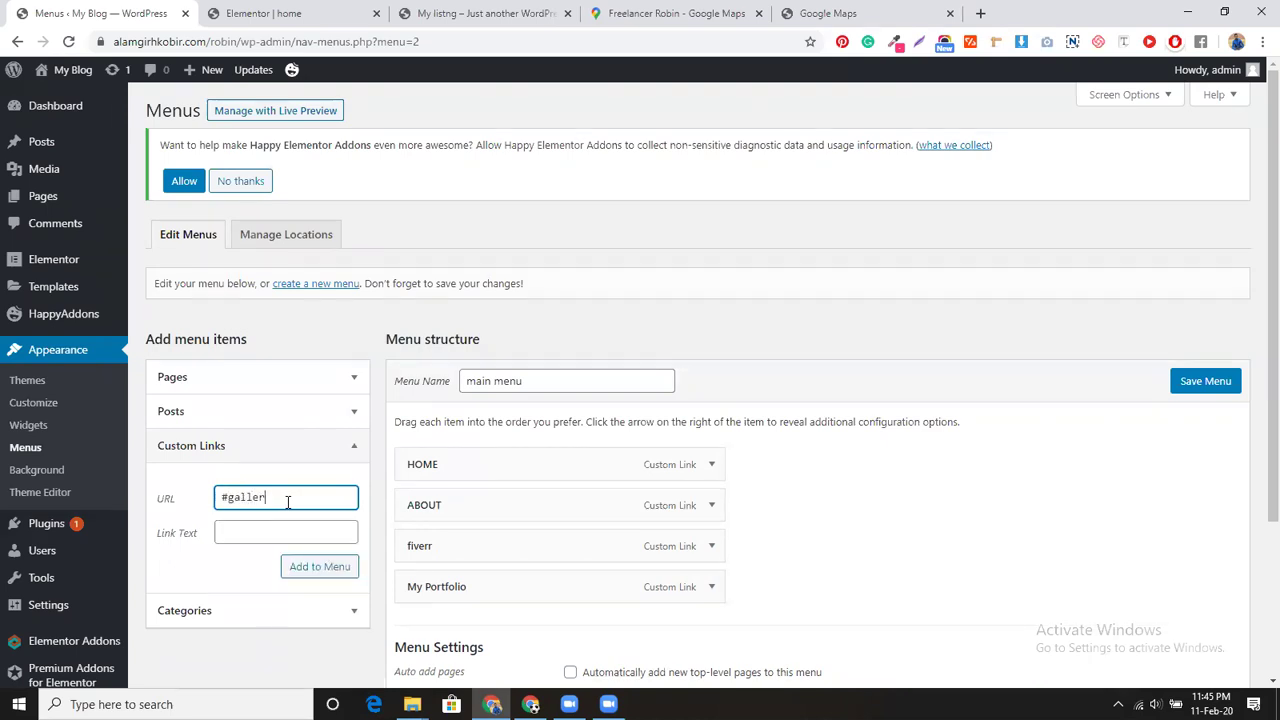
left_click(278, 529)
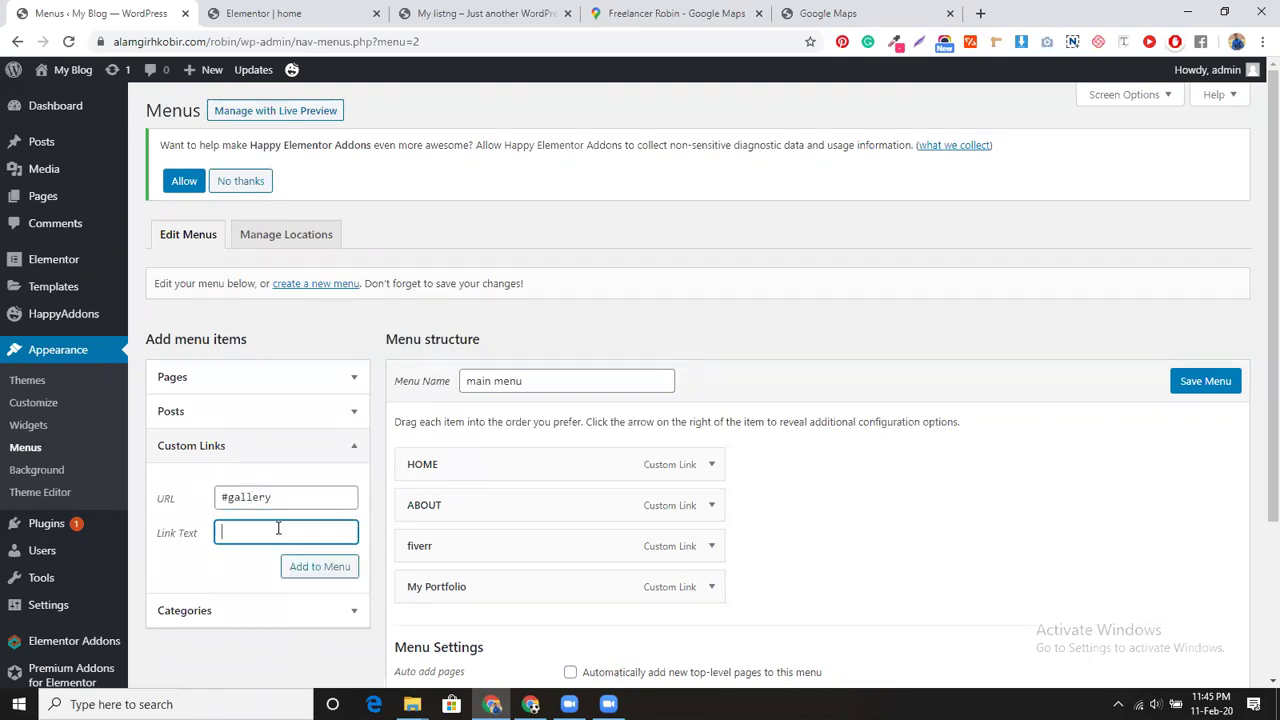
type("Gallery")
key("Return")
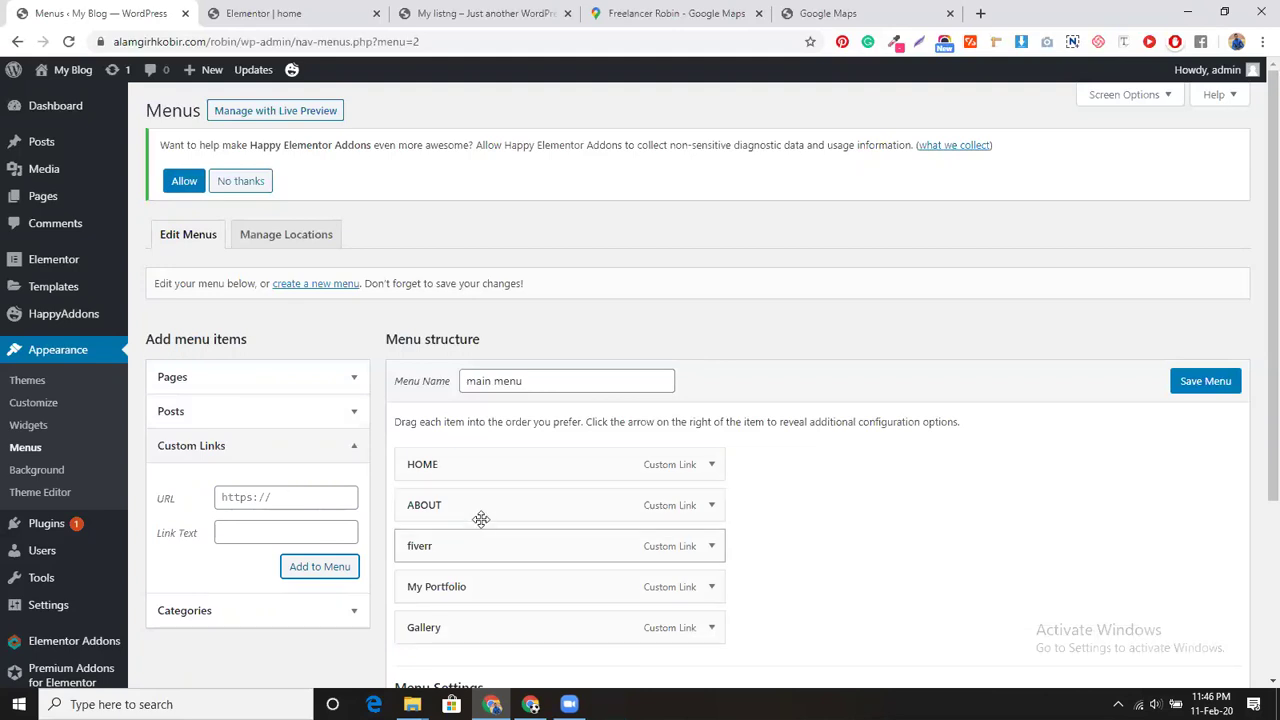
scroll(480, 518, "down", 3)
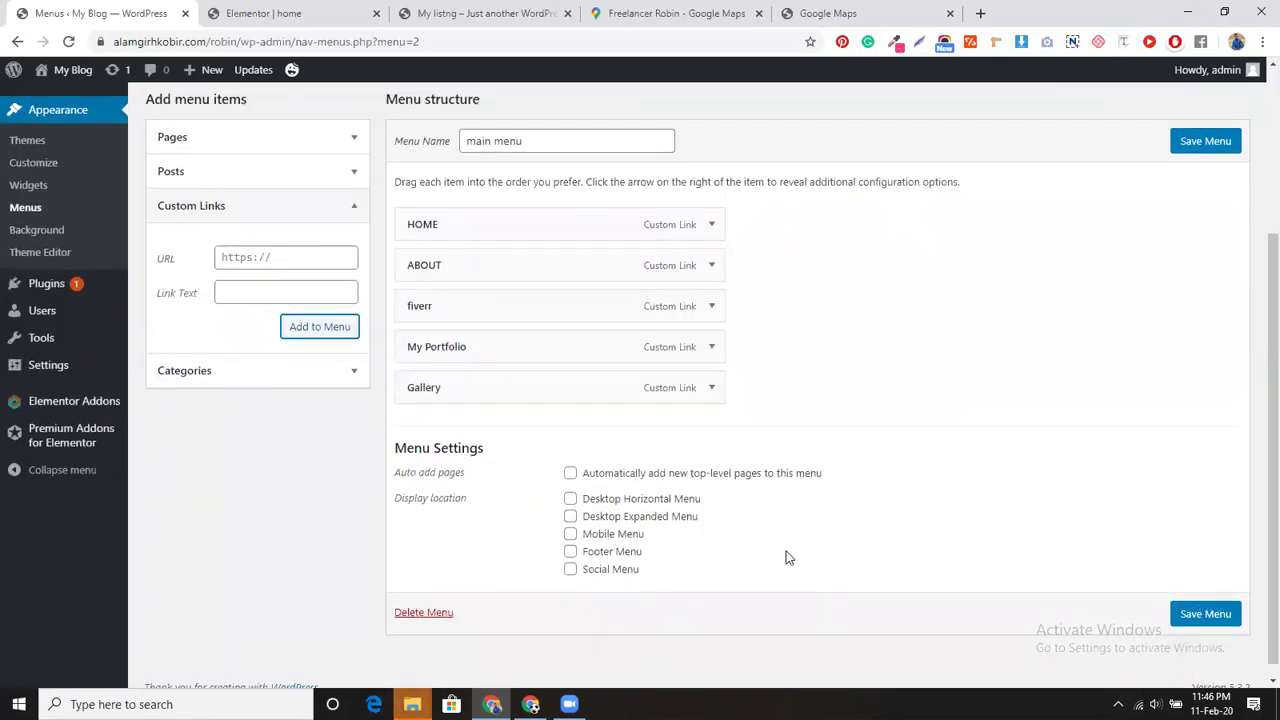
left_click(1224, 613)
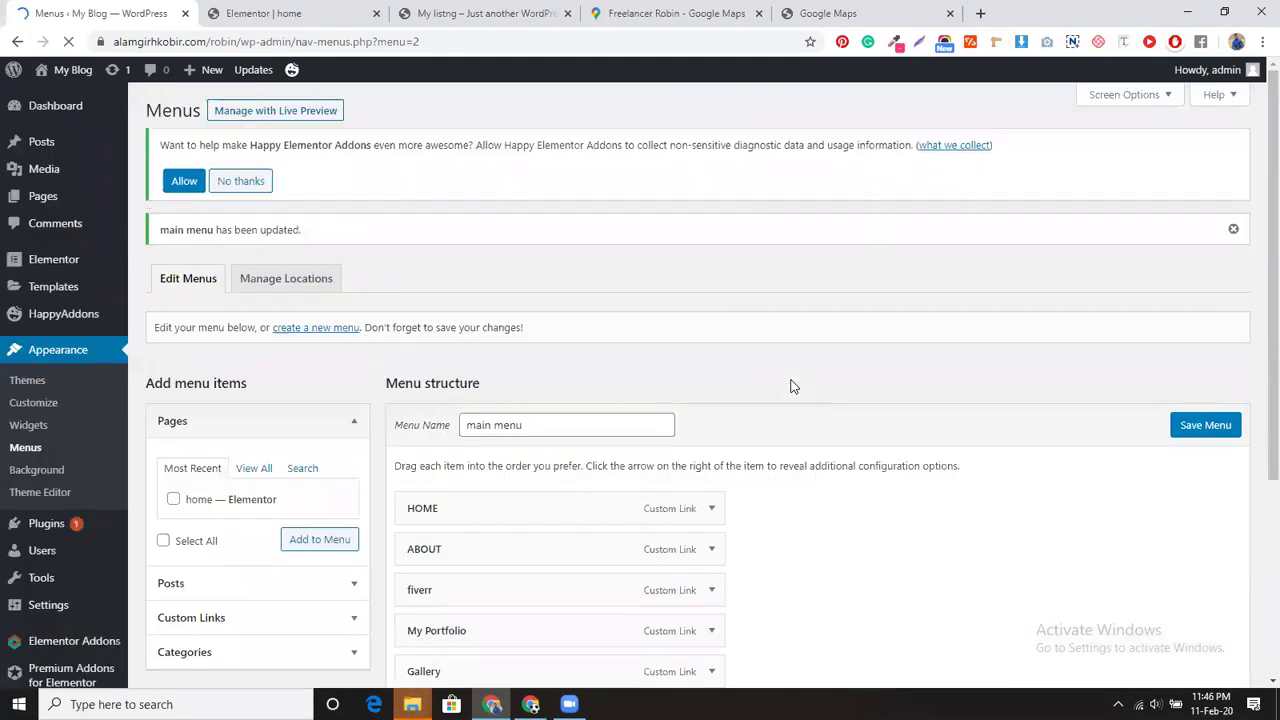
Step: Switch to the Elementor home page editor and add an Inner Section above the Freelancer Robin heading
left_click(275, 13)
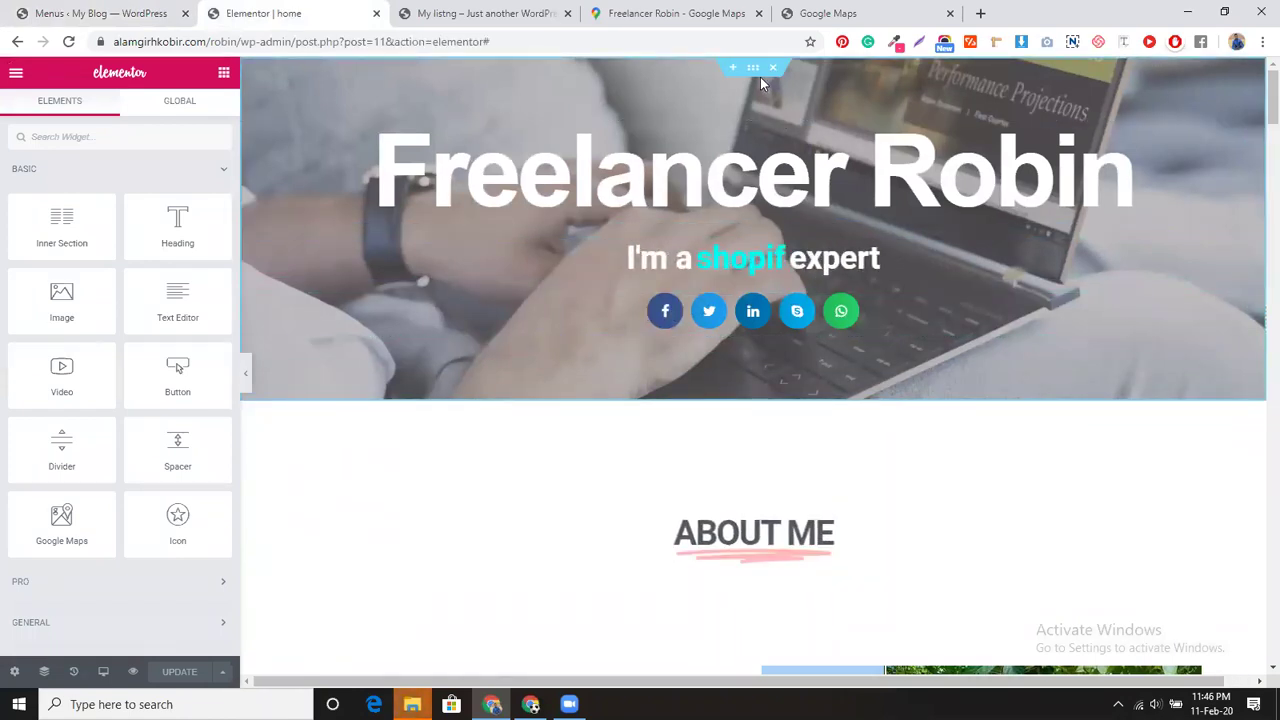
scroll(731, 471, "down", 2)
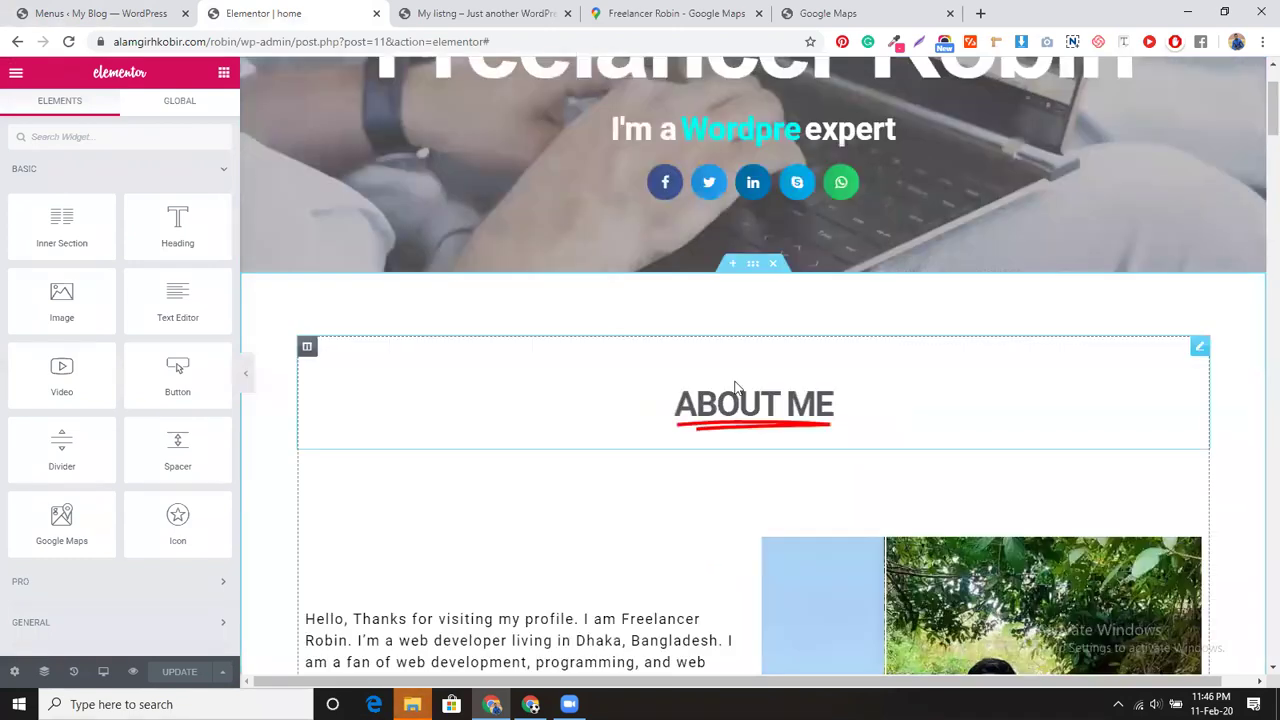
scroll(680, 277, "up", 2)
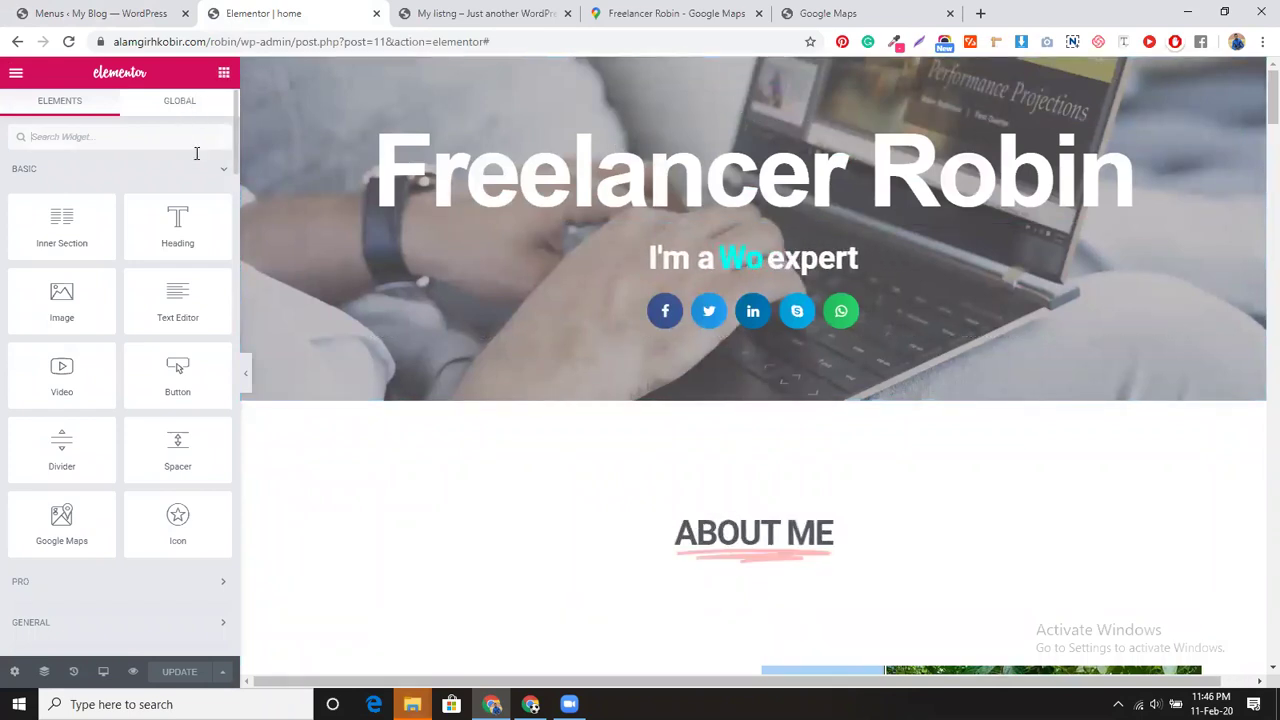
left_click_drag(534, 151, 710, 128)
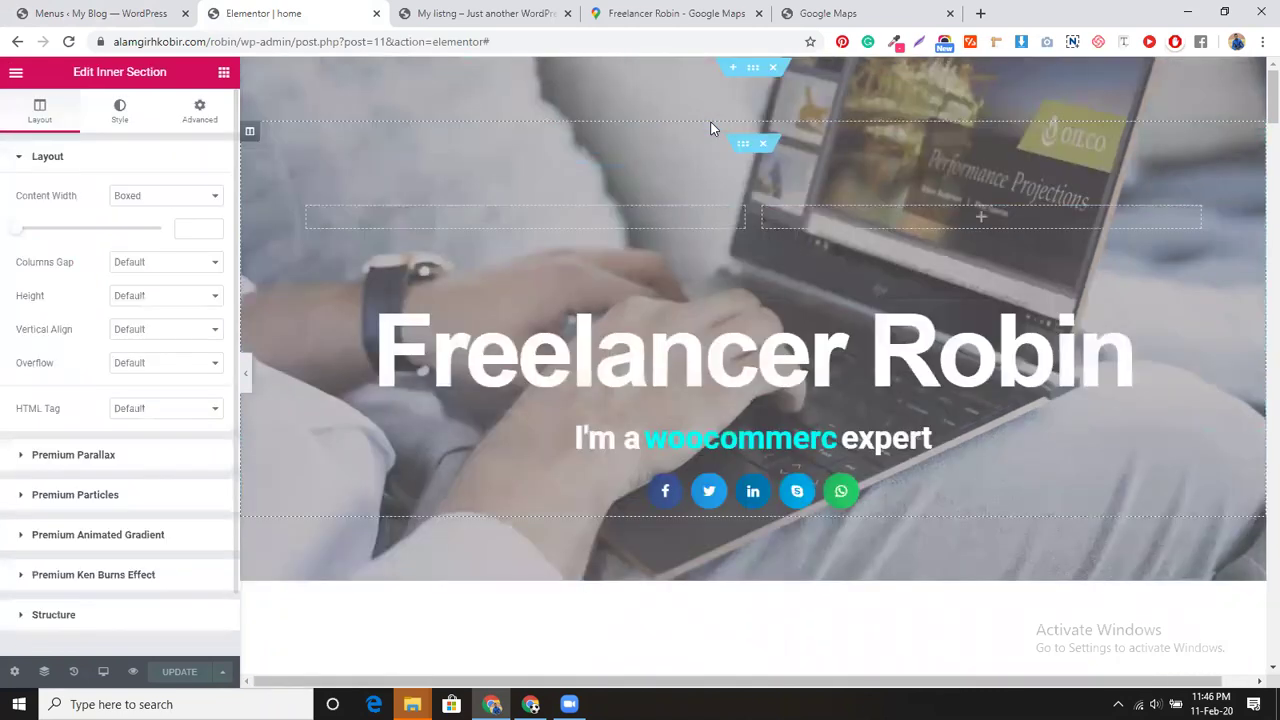
Step: Set the new inner section's content width to Full Width
left_click(146, 199)
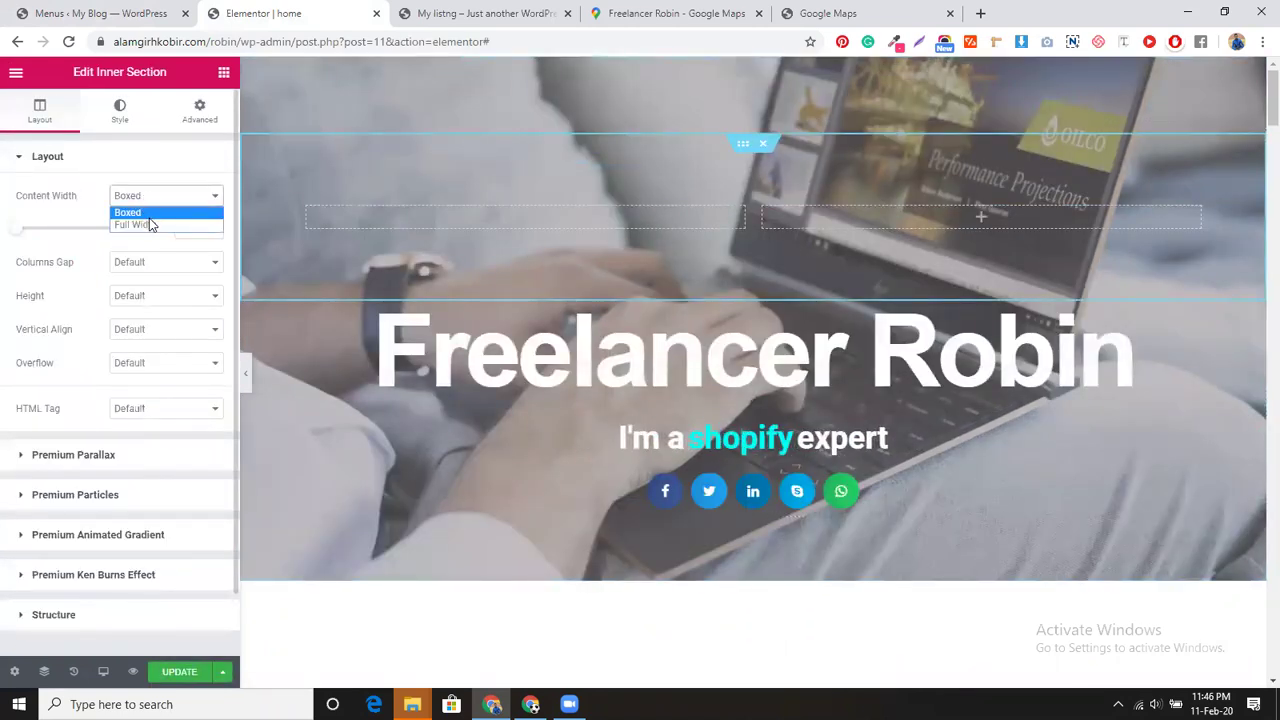
left_click(148, 213)
left_click(150, 199)
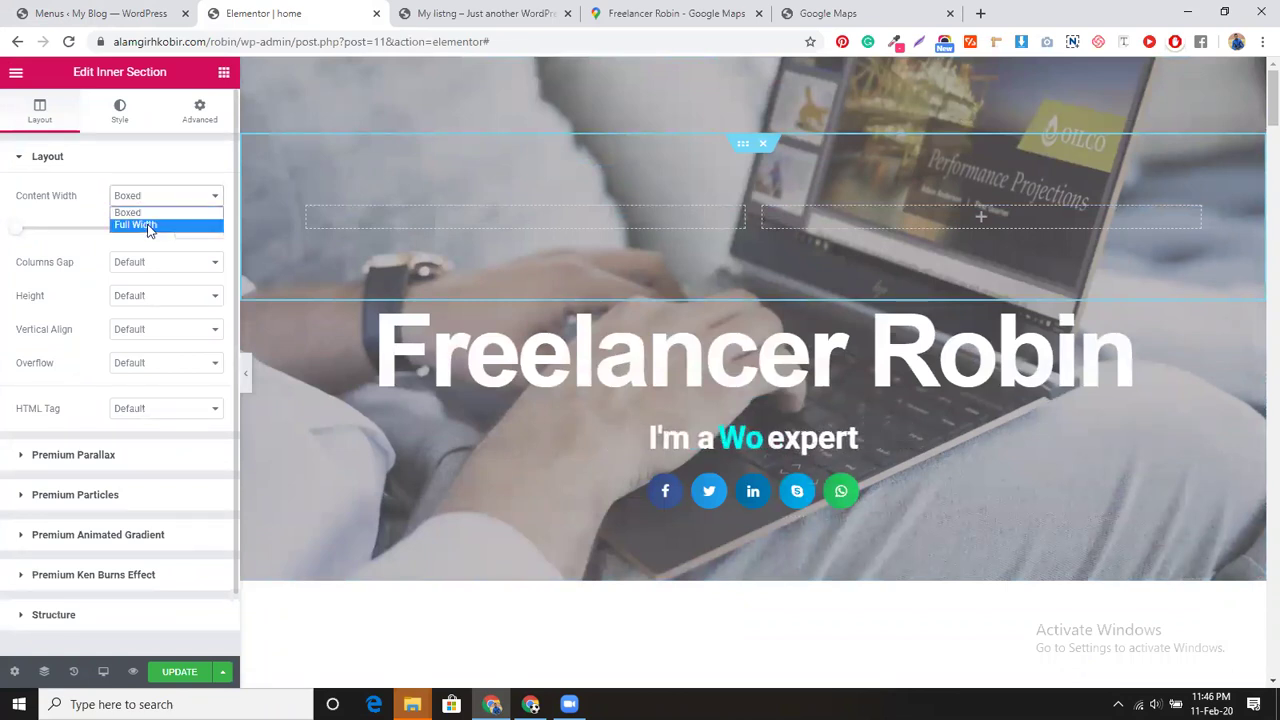
left_click(155, 224)
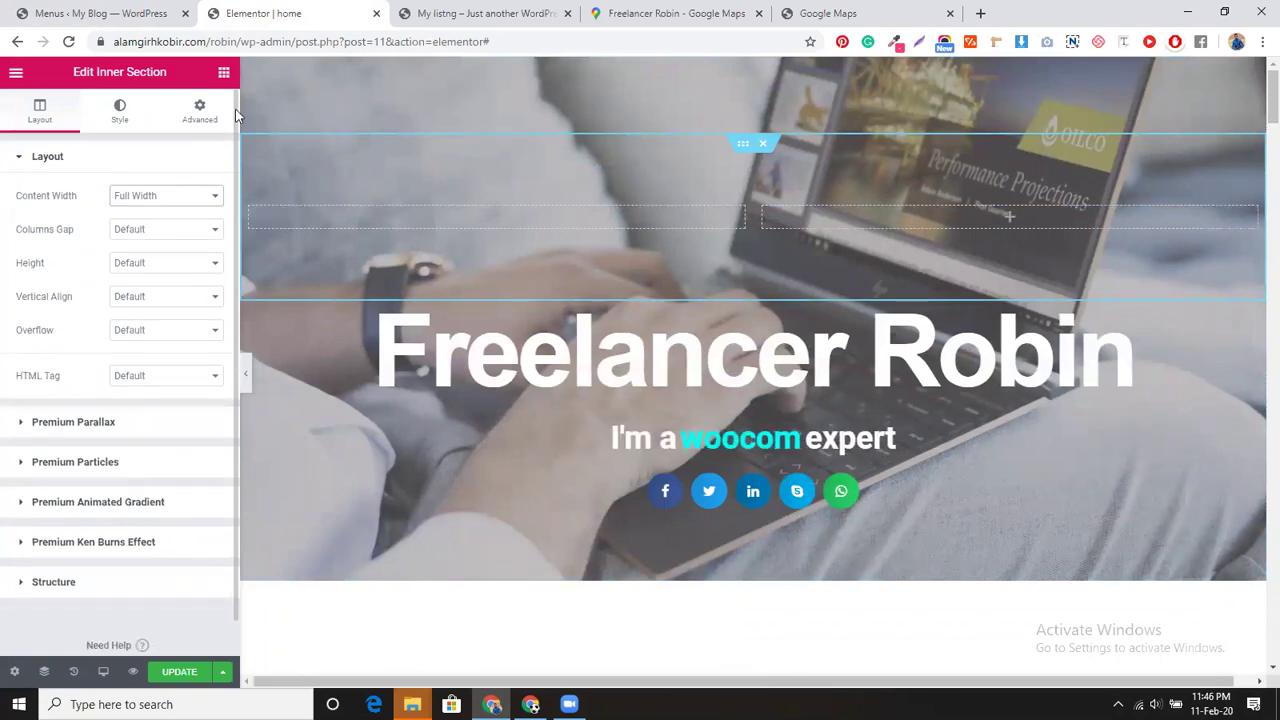
Step: Place an Image widget in the inner section's left column and browse the media library for its picture
left_click(397, 215)
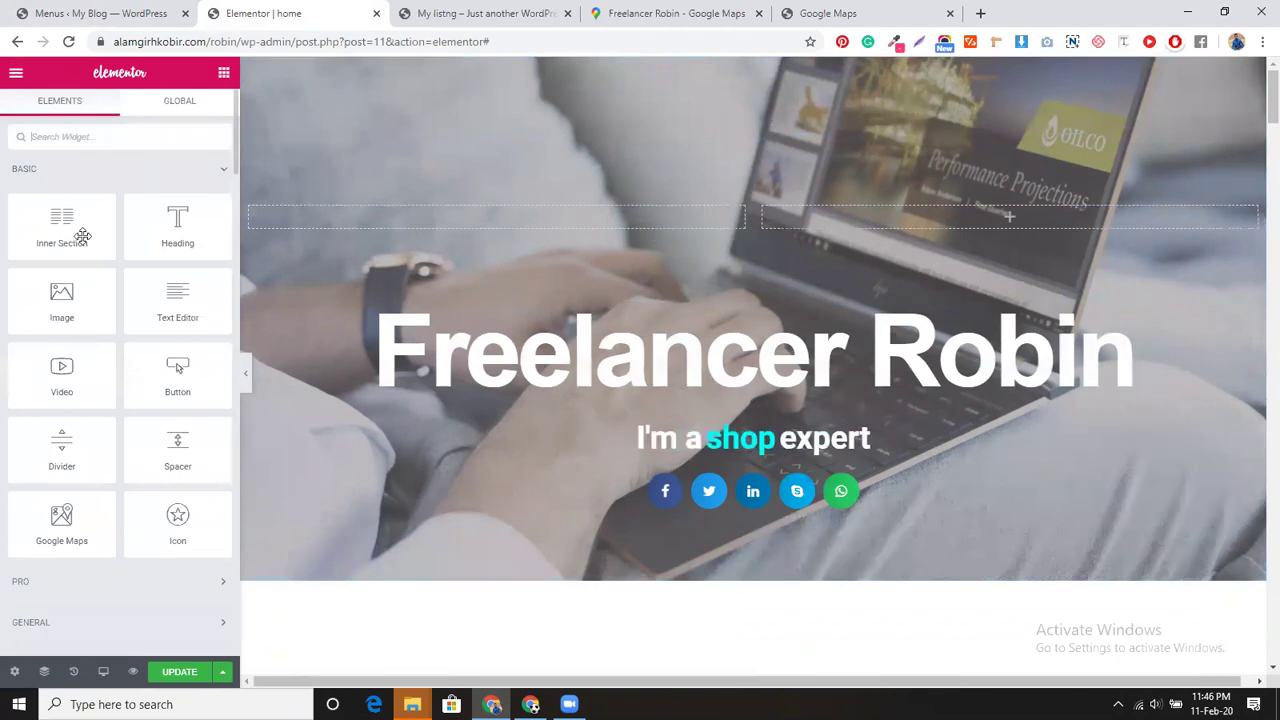
left_click_drag(62, 305, 463, 216)
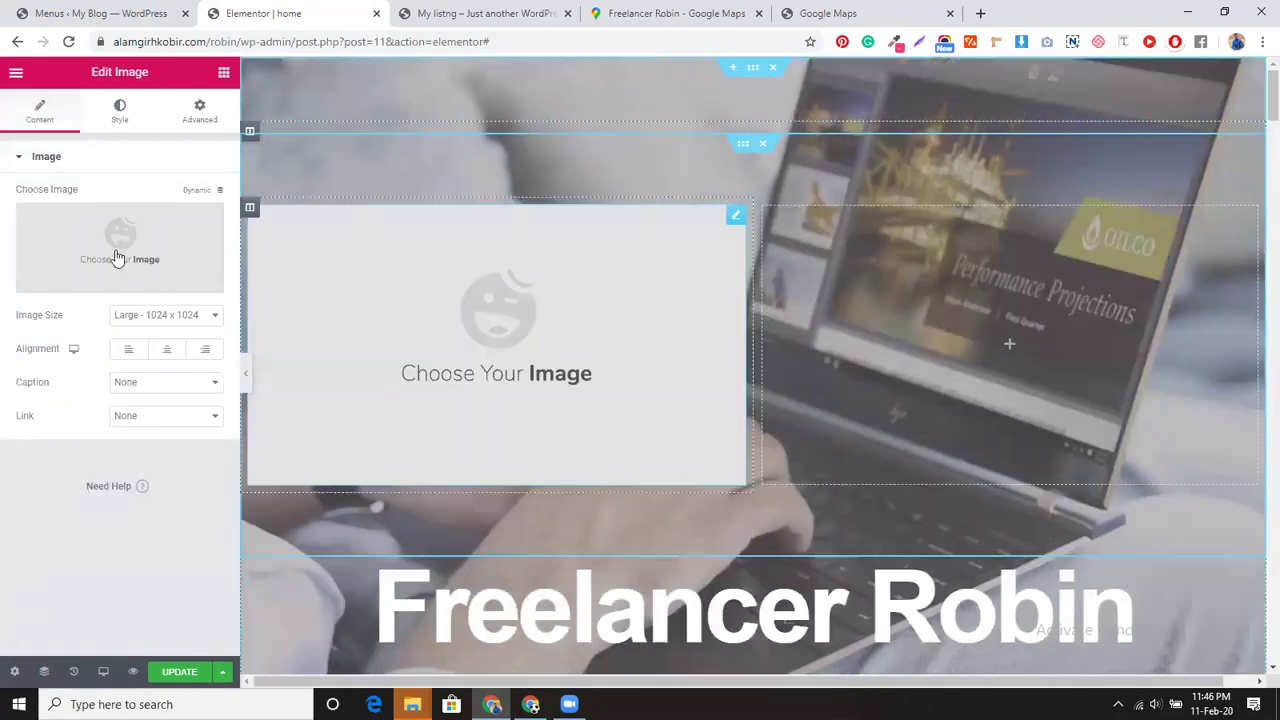
left_click(117, 258)
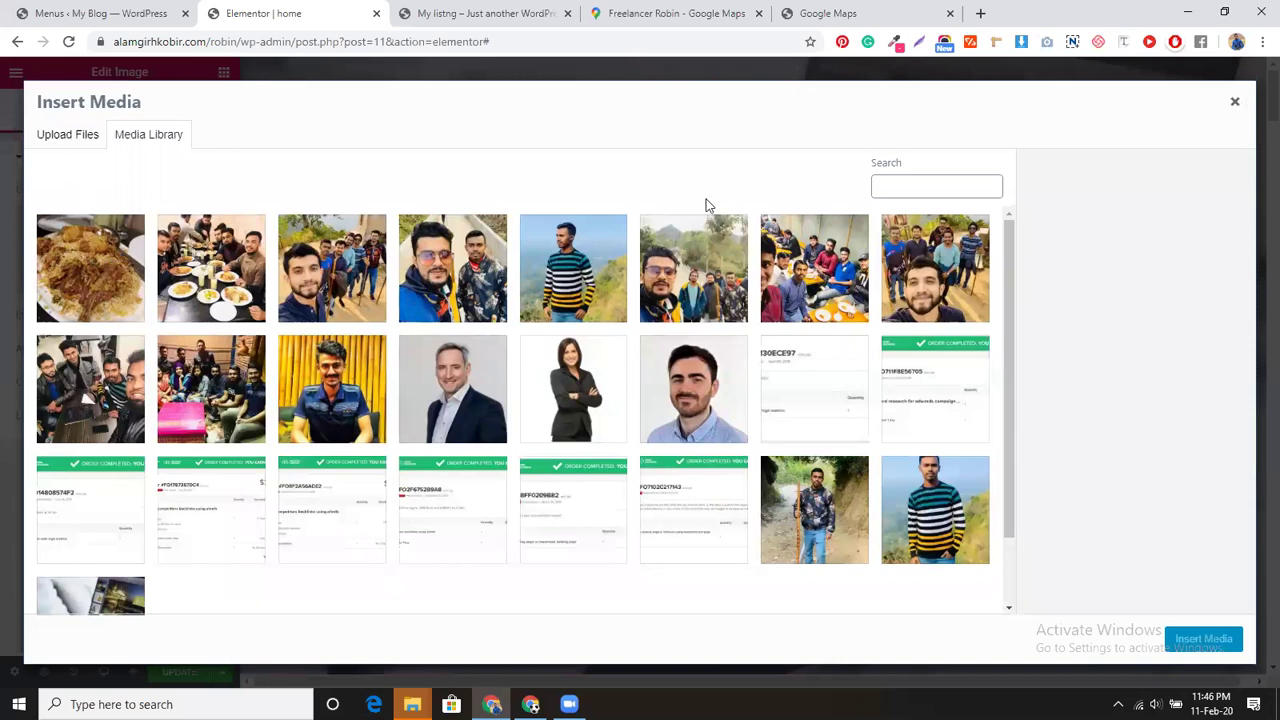
key("Escape")
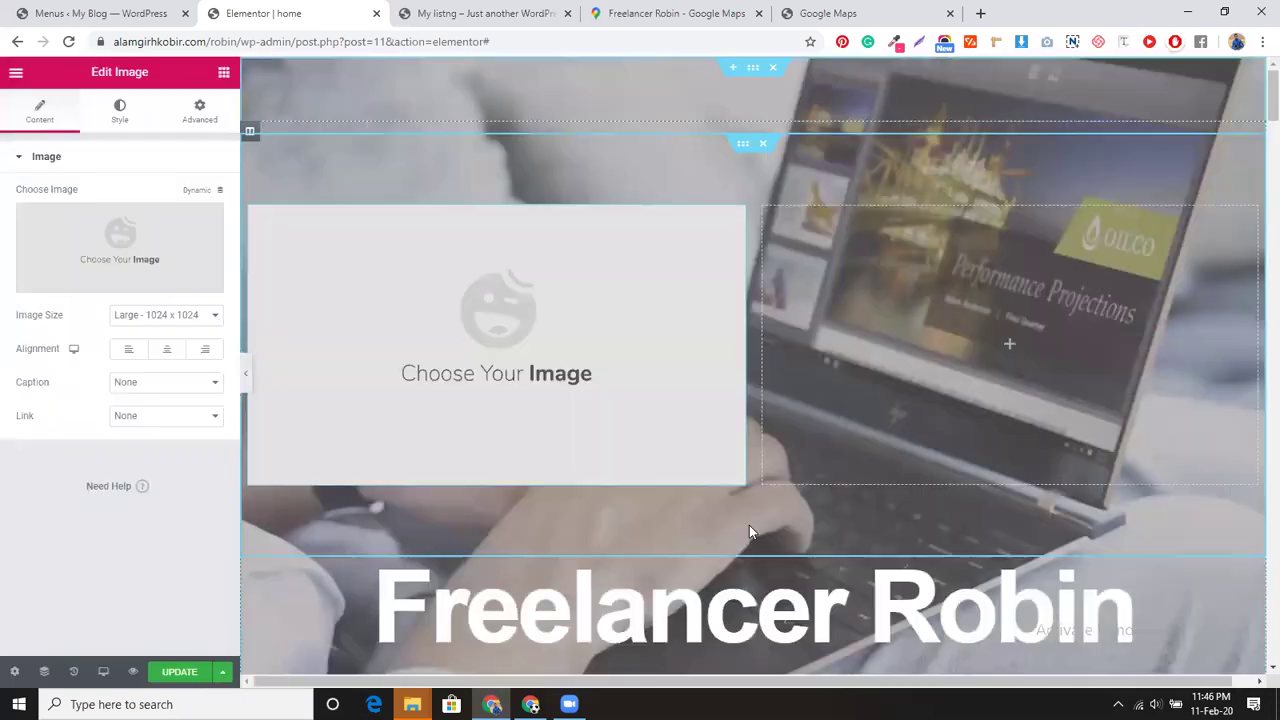
Step: Delete the inner section's left column together with the placeholder image in it
scroll(1225, 220, "down", 1)
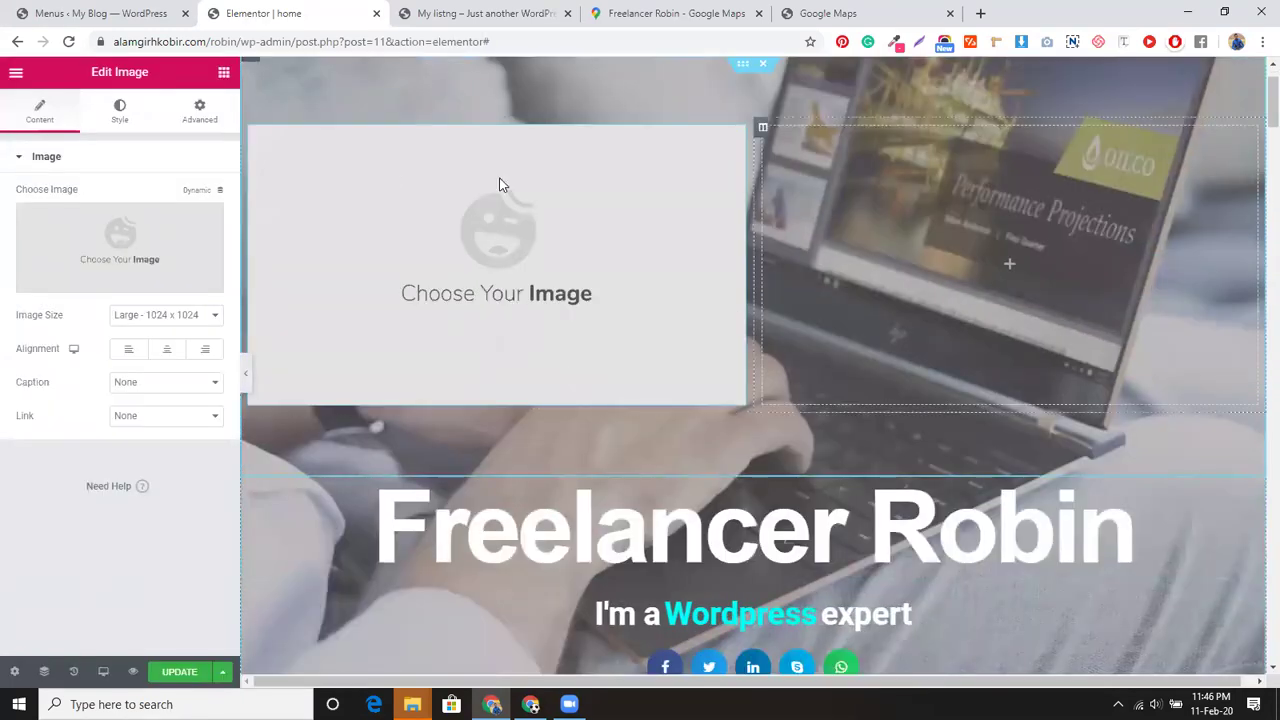
right_click(248, 121)
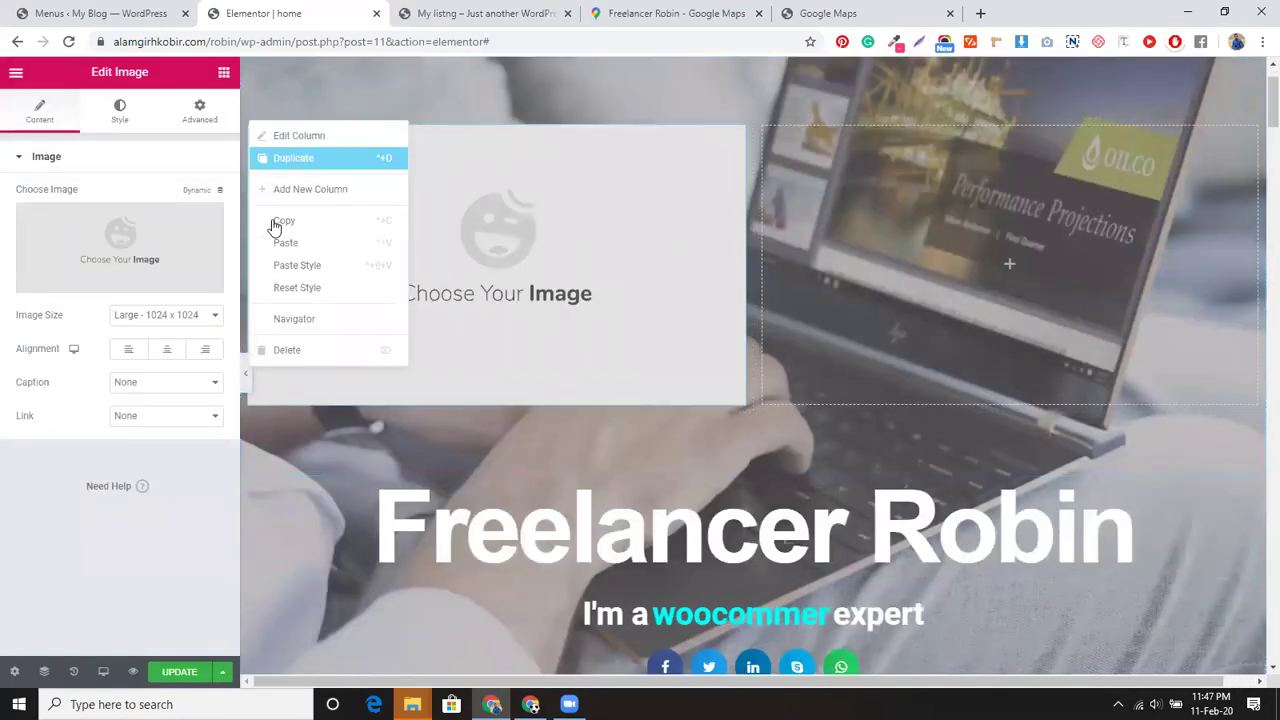
left_click(282, 350)
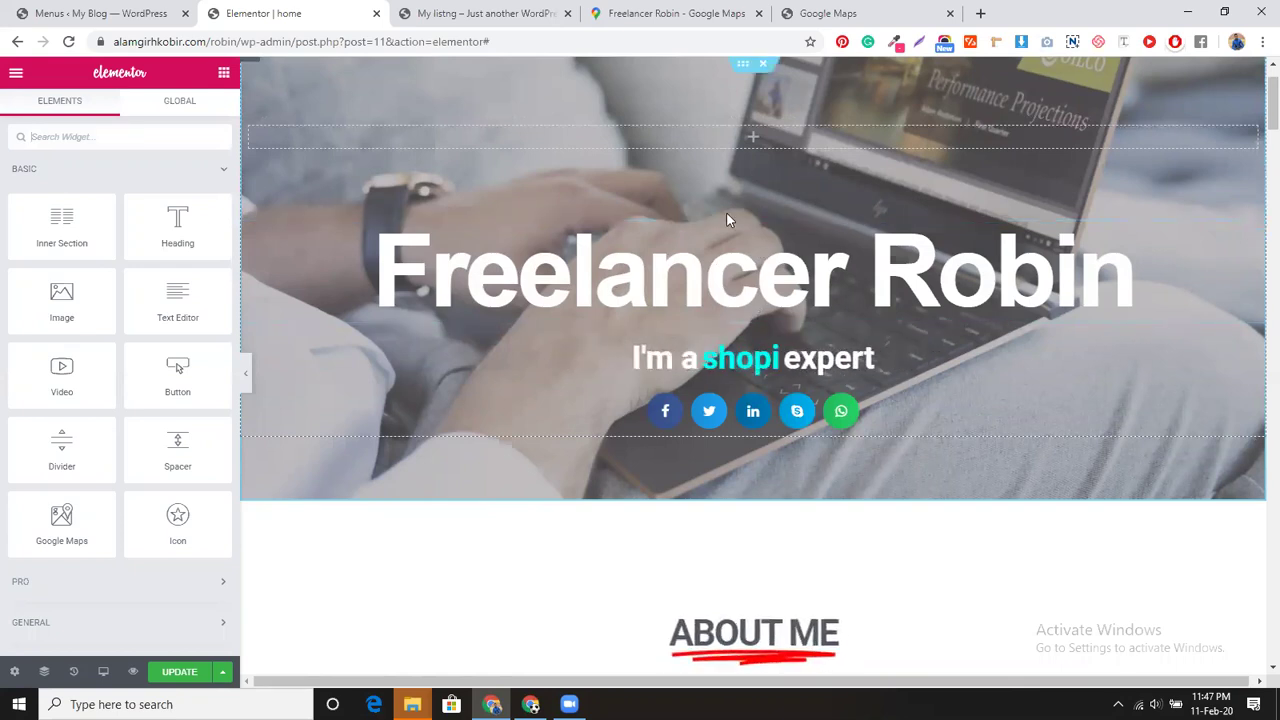
Step: Place an Image widget in the inner section's remaining column and browse to the AB Robin Logo folder in D:\CMBD for its upload
left_click_drag(61, 300, 834, 136)
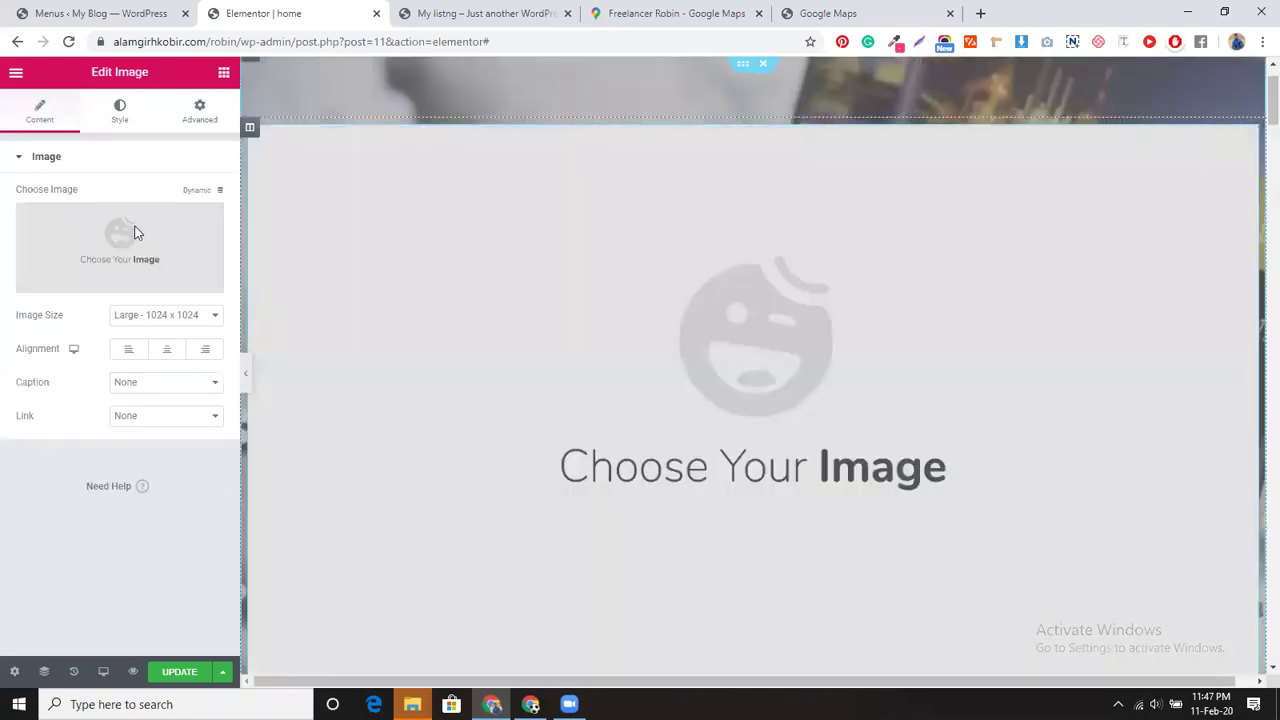
left_click(135, 231)
left_click(645, 367)
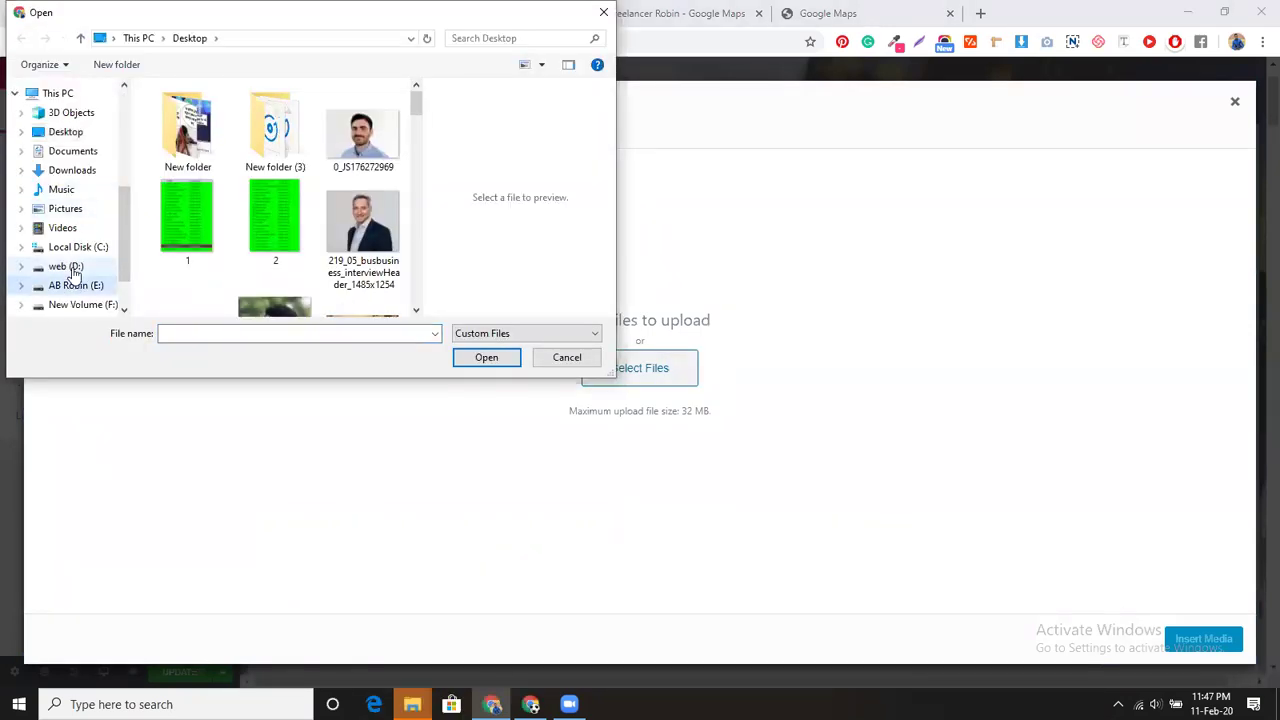
left_click(72, 270)
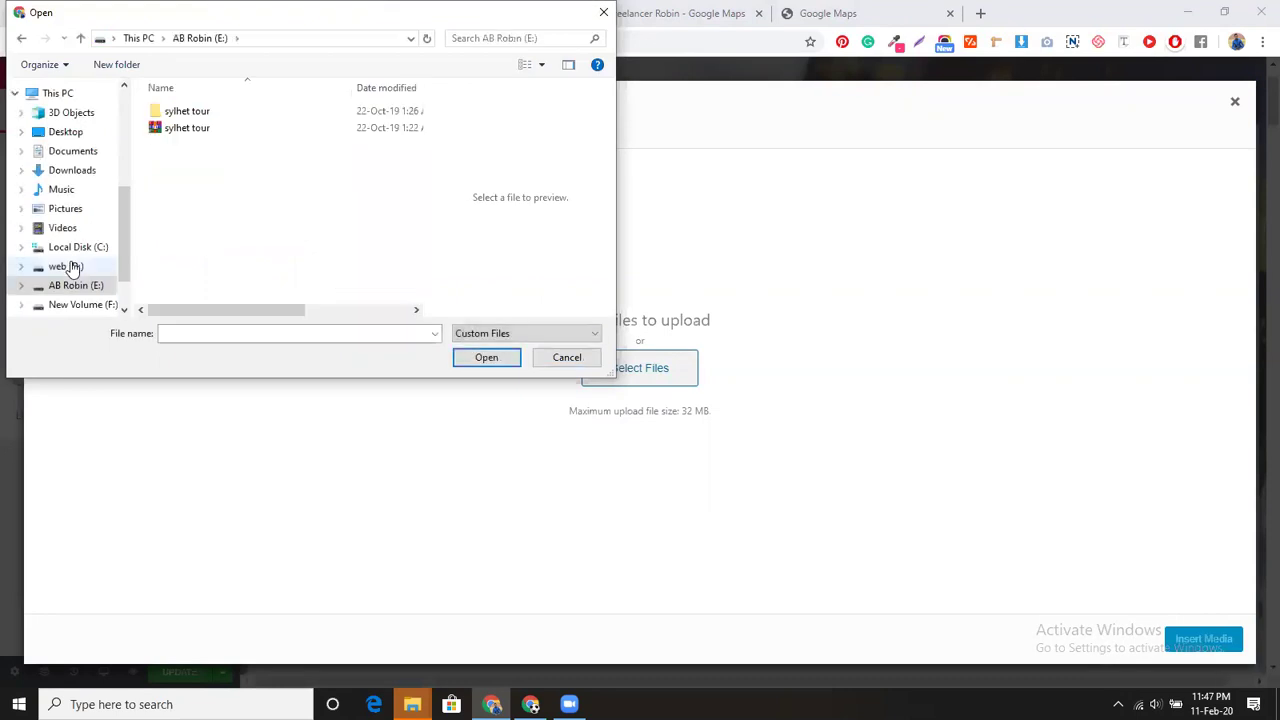
double_click(238, 114)
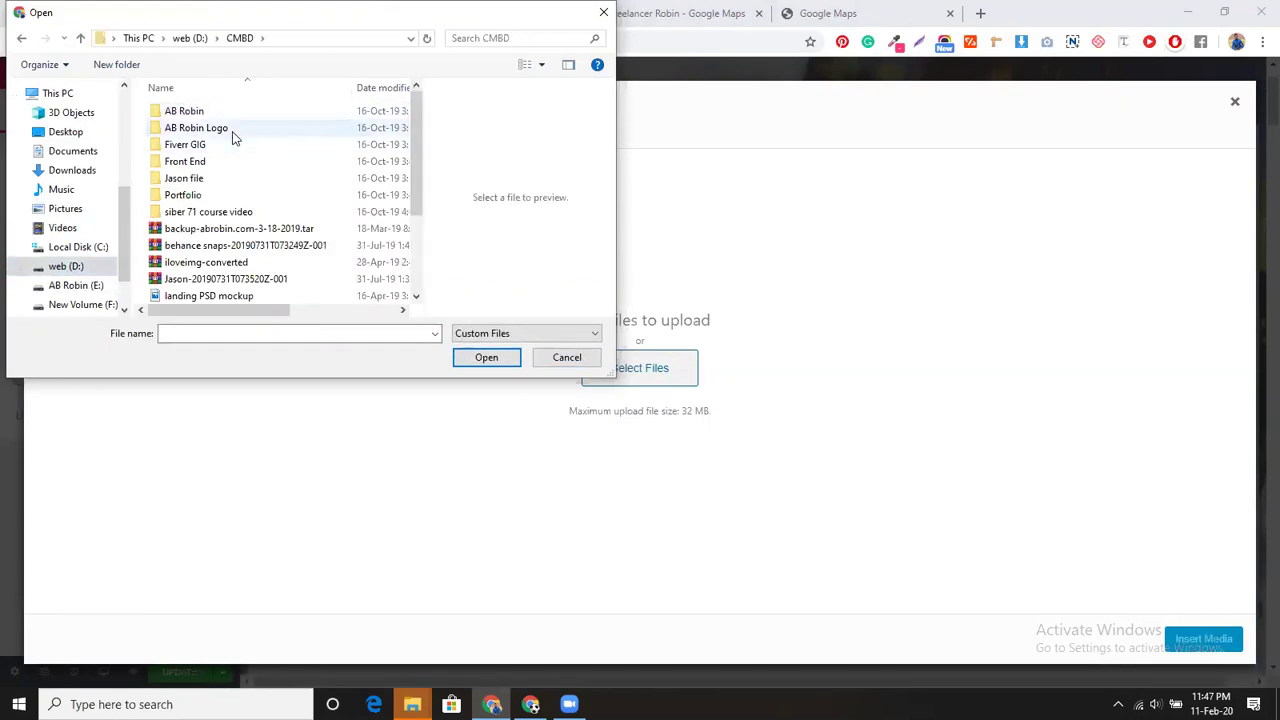
double_click(232, 129)
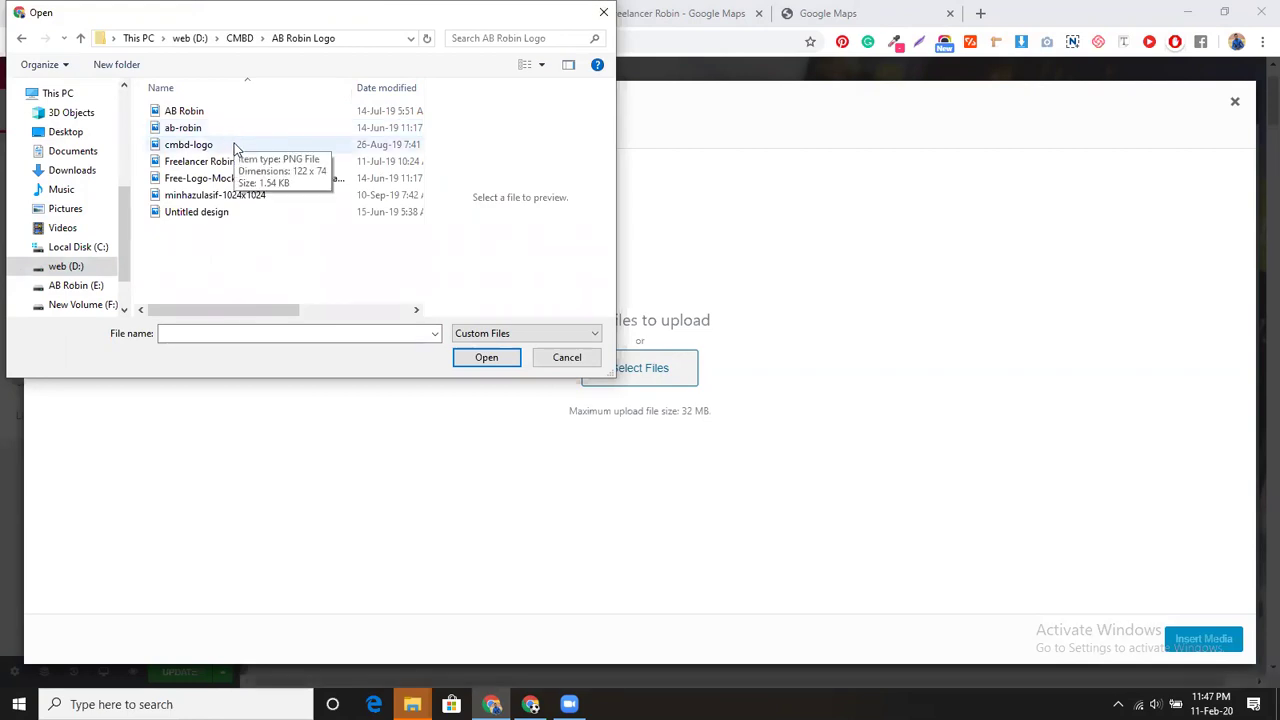
Step: Preview the logo files and upload ab-robin to the media library
left_click(236, 131)
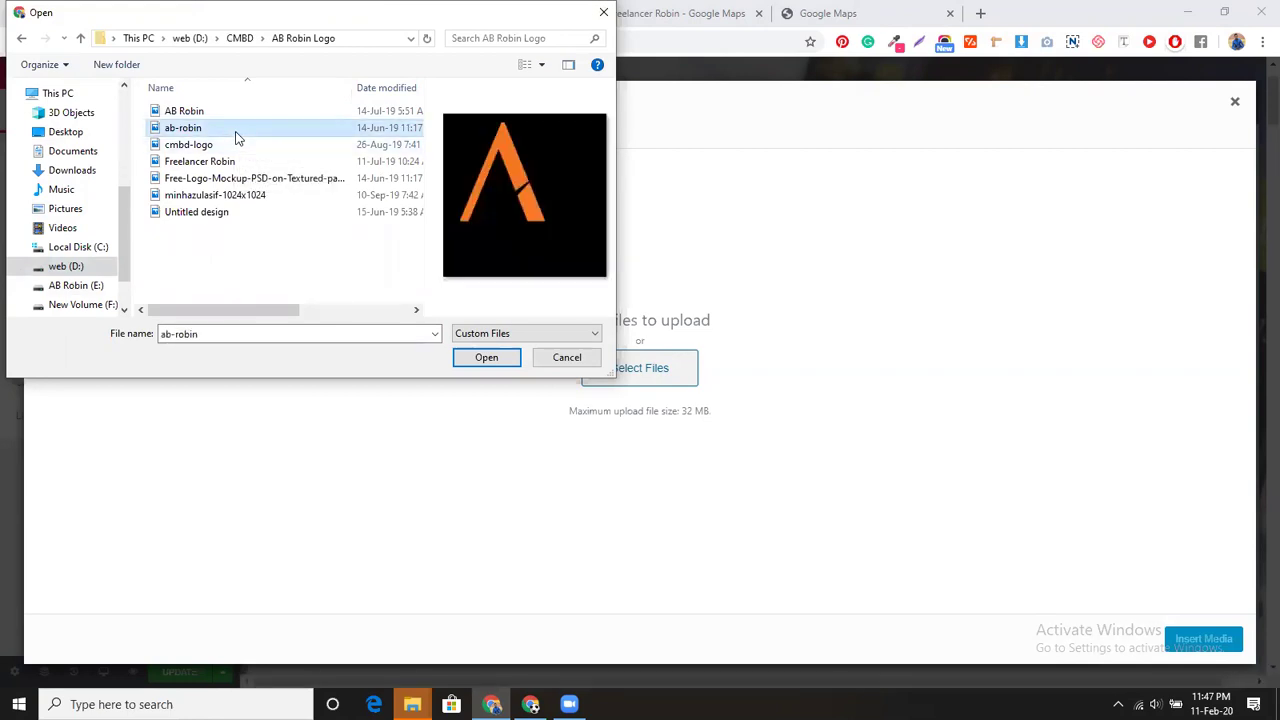
left_click(241, 115)
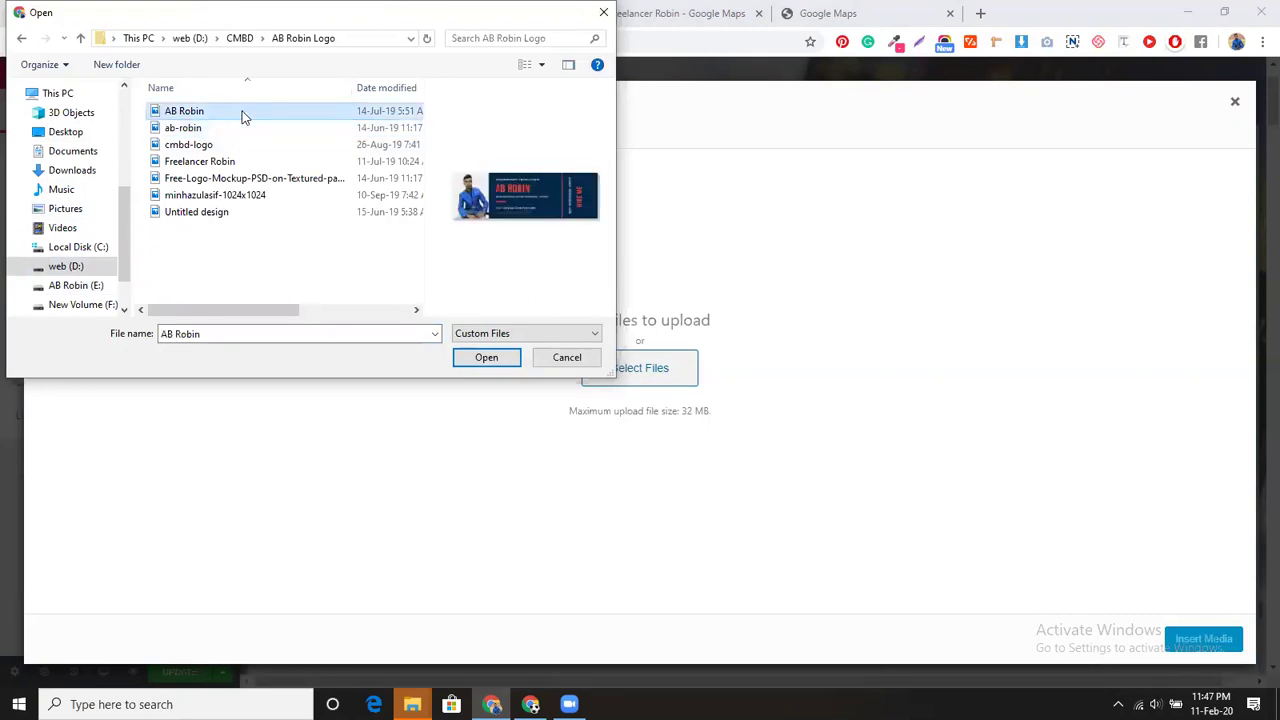
left_click(237, 211)
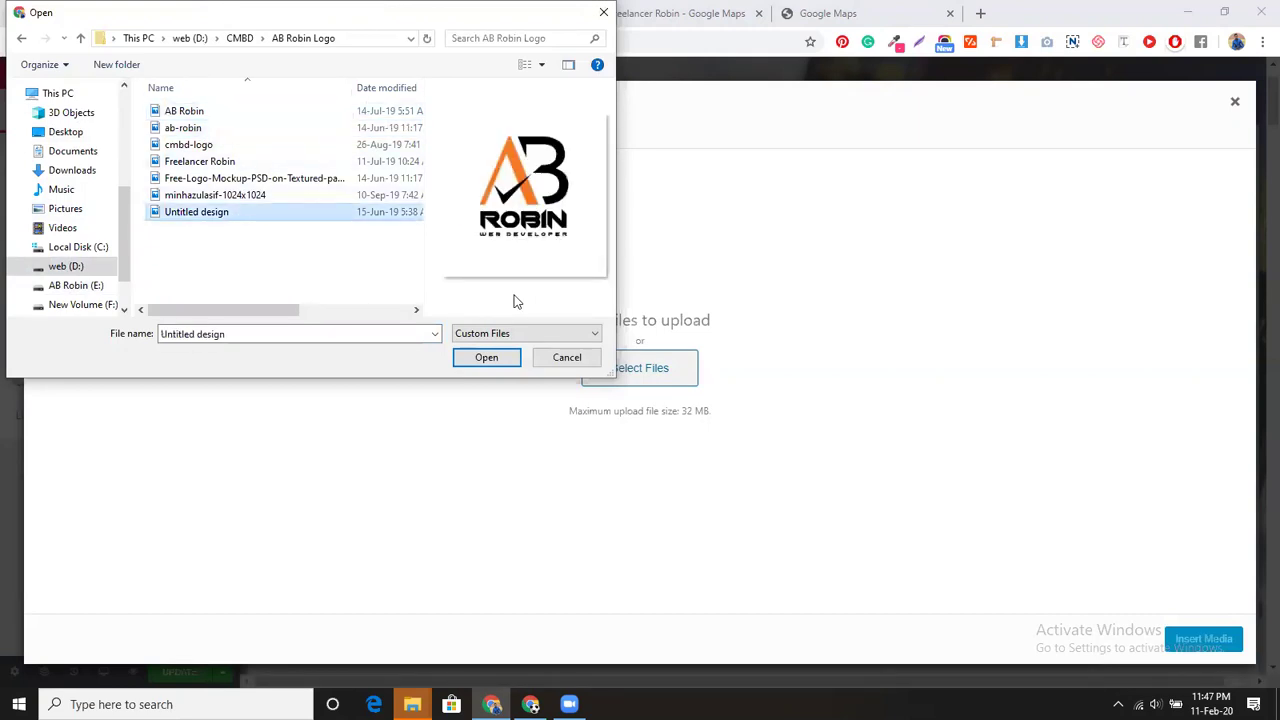
left_click(260, 128)
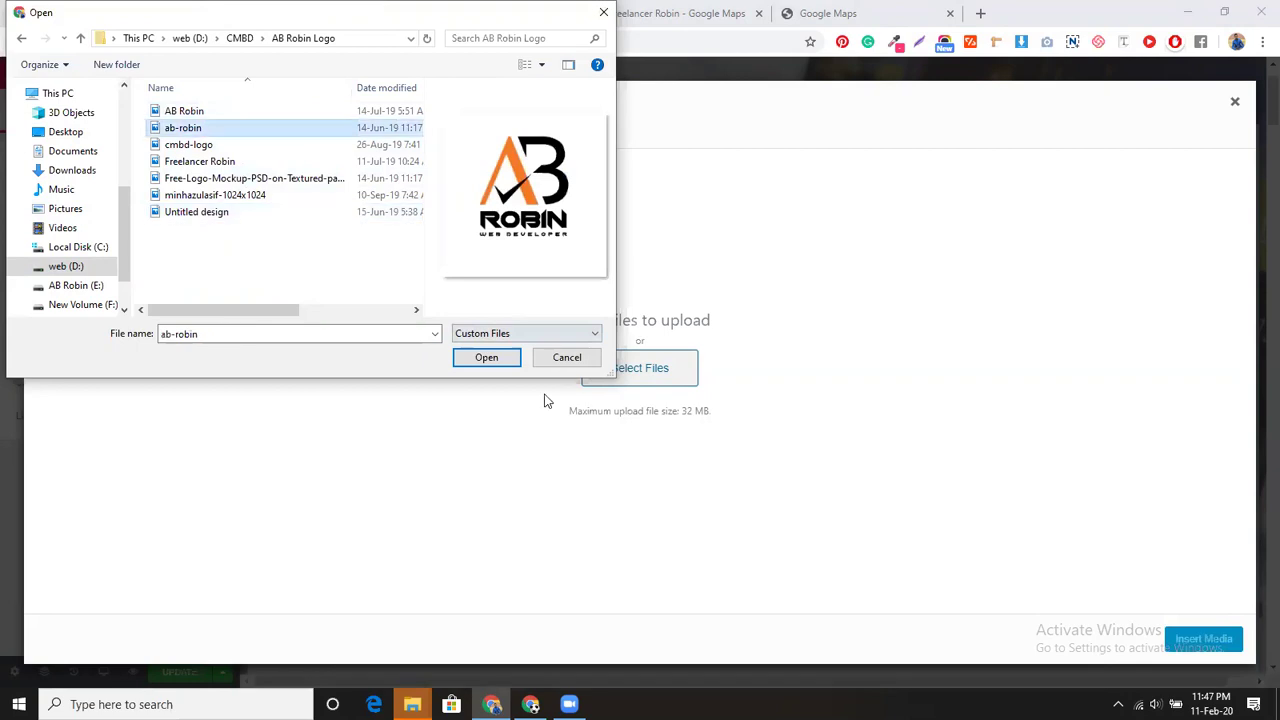
left_click(485, 358)
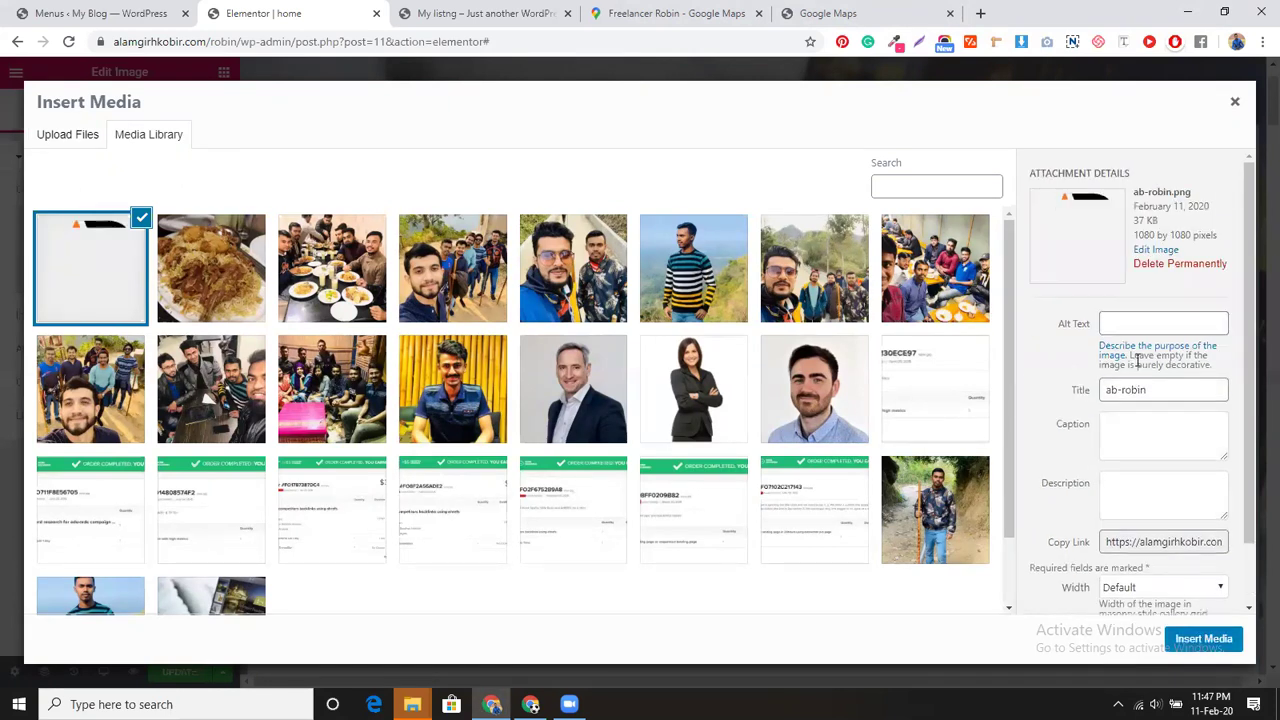
Step: Set the ab-robin image's alt text to "freelancer robin" and insert it into the Image widget
left_click(1142, 331)
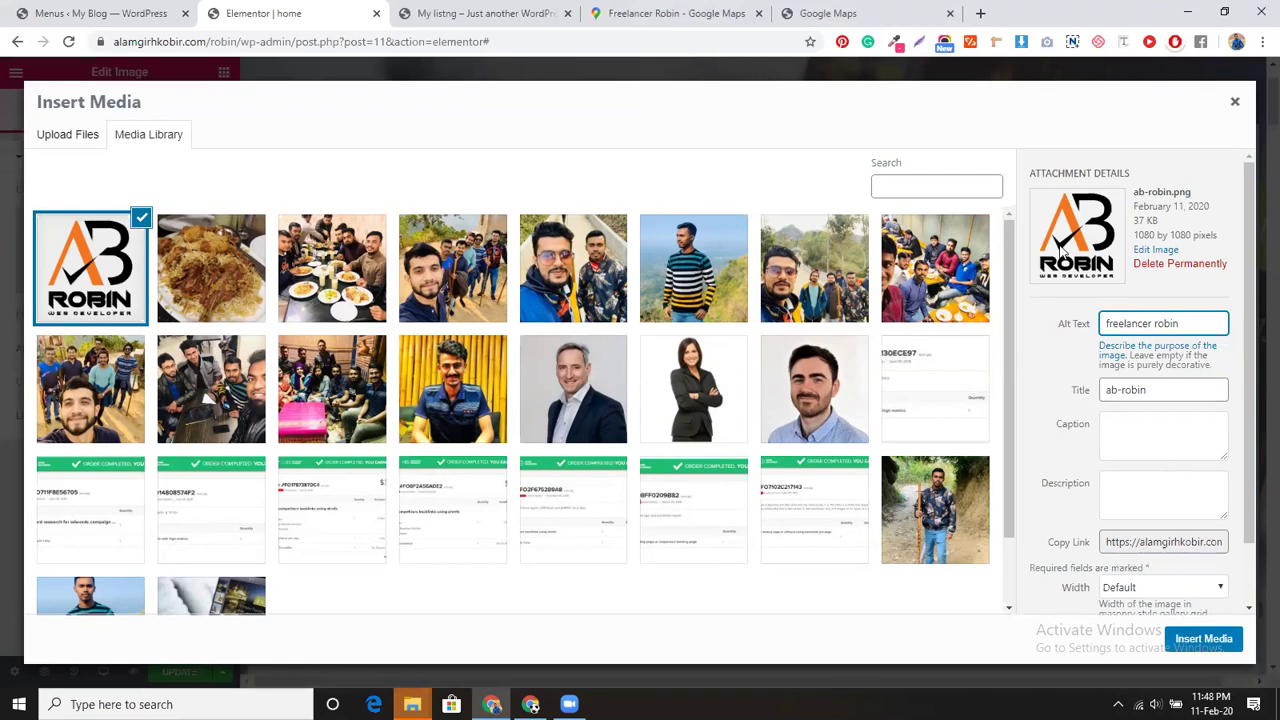
left_click(1203, 639)
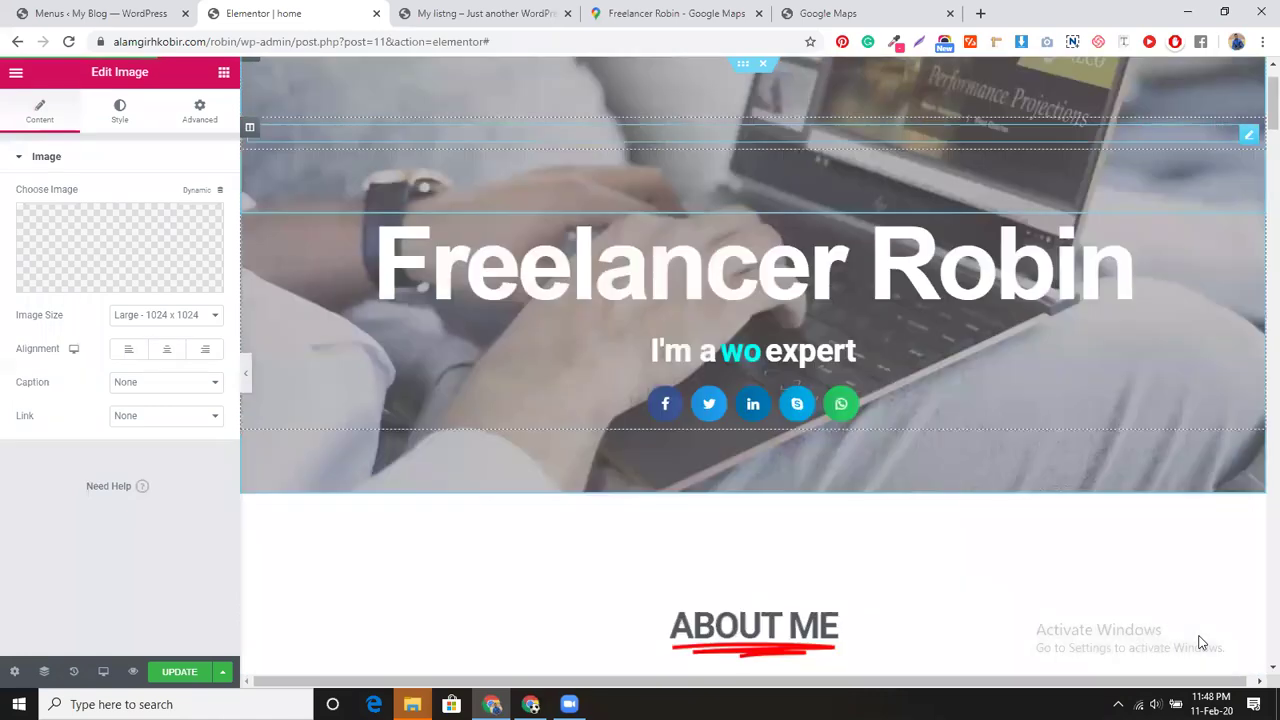
Step: Set the logo's image size to Thumbnail - 150 x 150
left_click(188, 318)
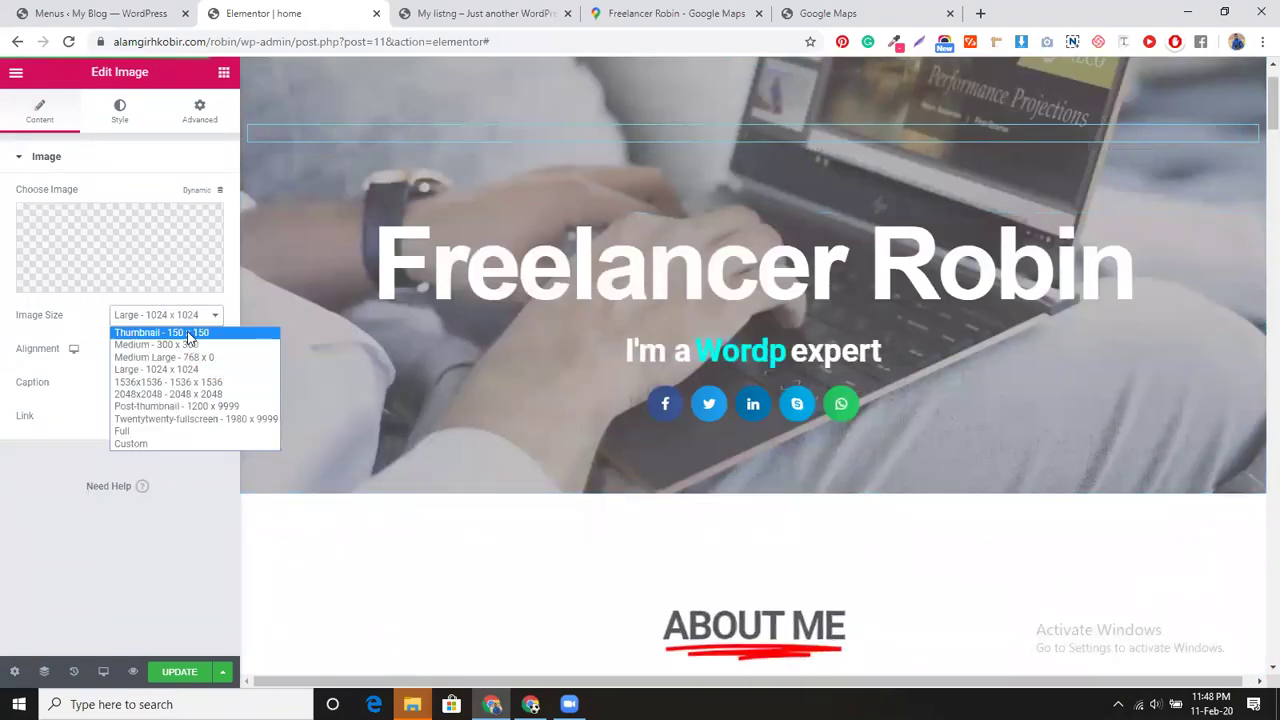
left_click(180, 332)
left_click(168, 316)
left_click(175, 345)
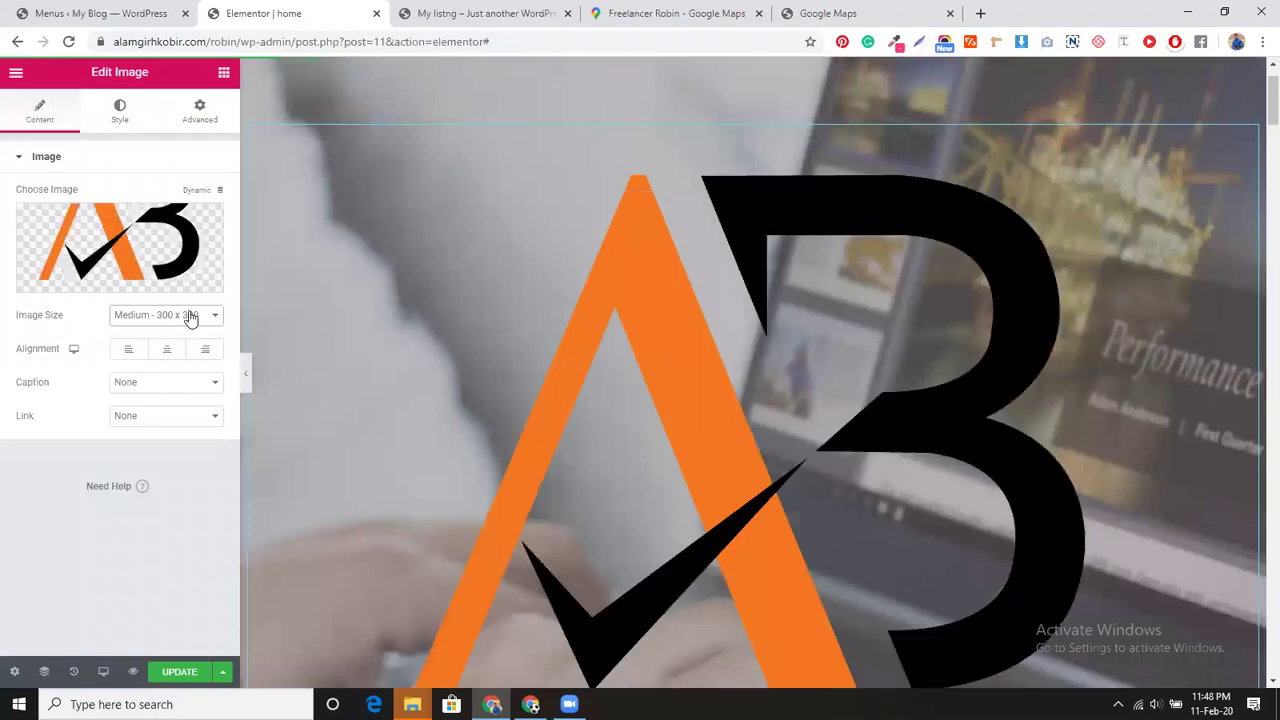
left_click(189, 316)
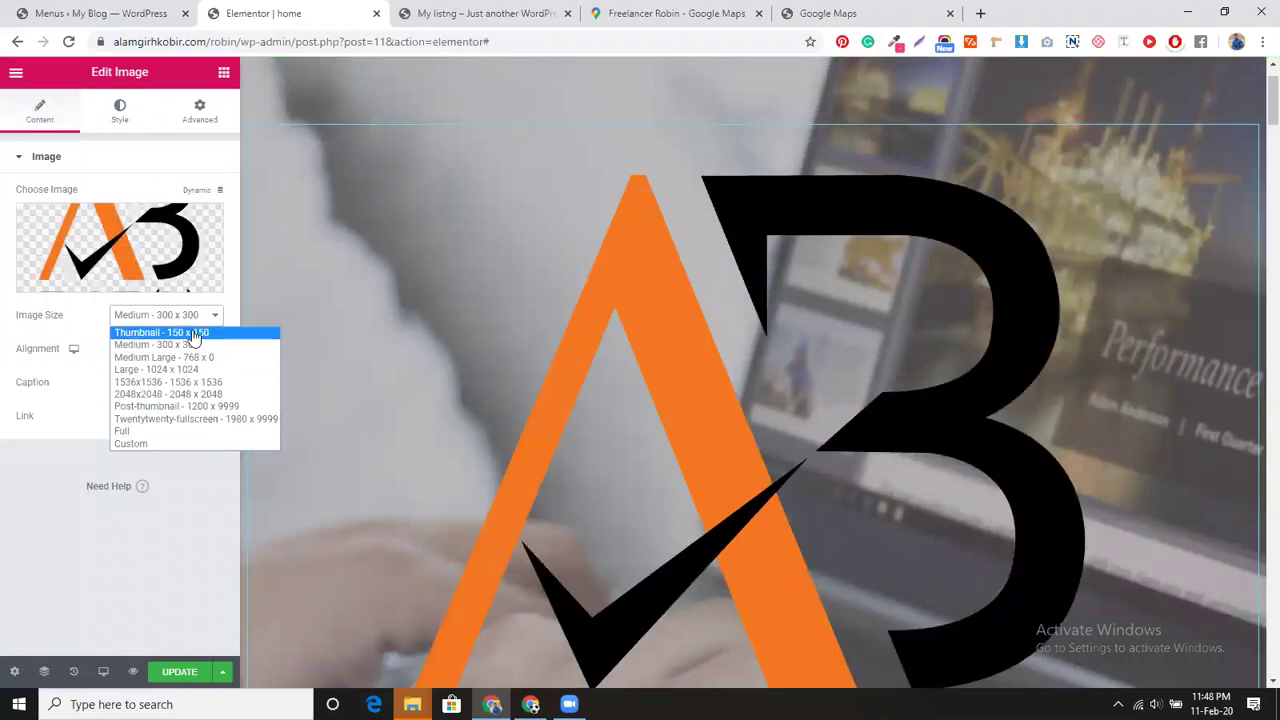
left_click(194, 334)
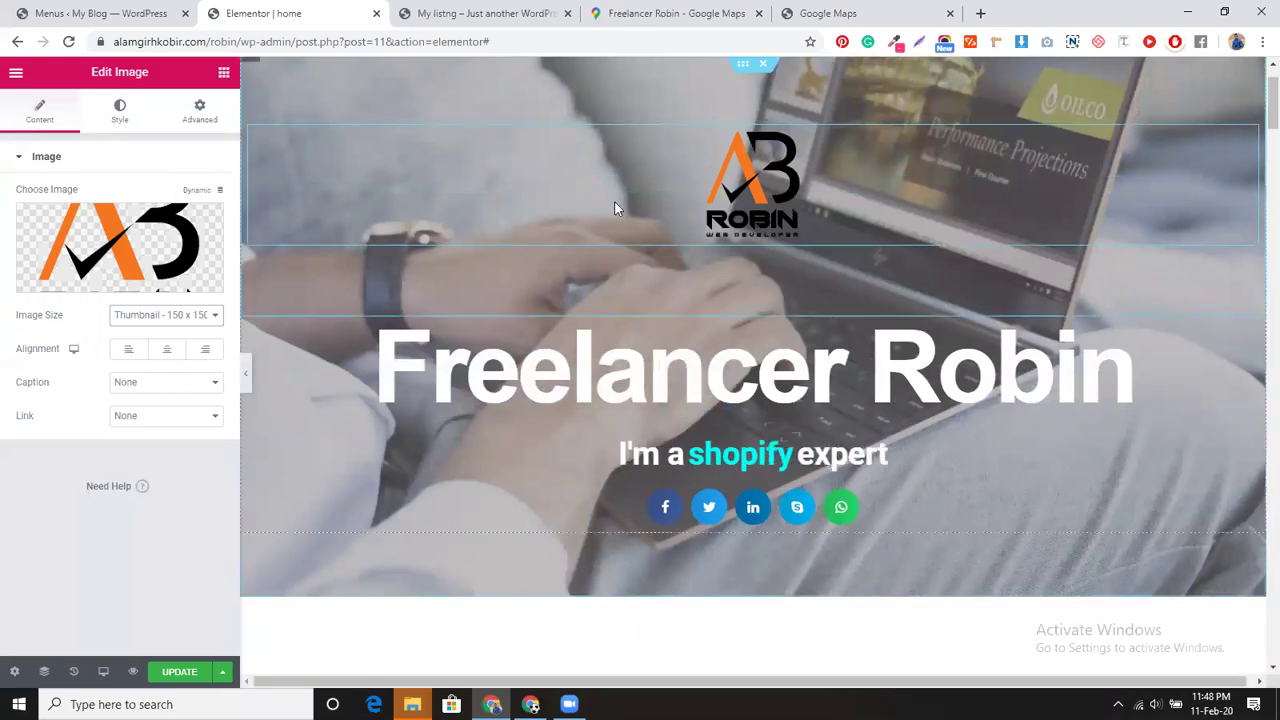
Step: Search the widgets for "nav" and place a Nav Menu widget between the logo and the Freelancer Robin heading
left_click(224, 74)
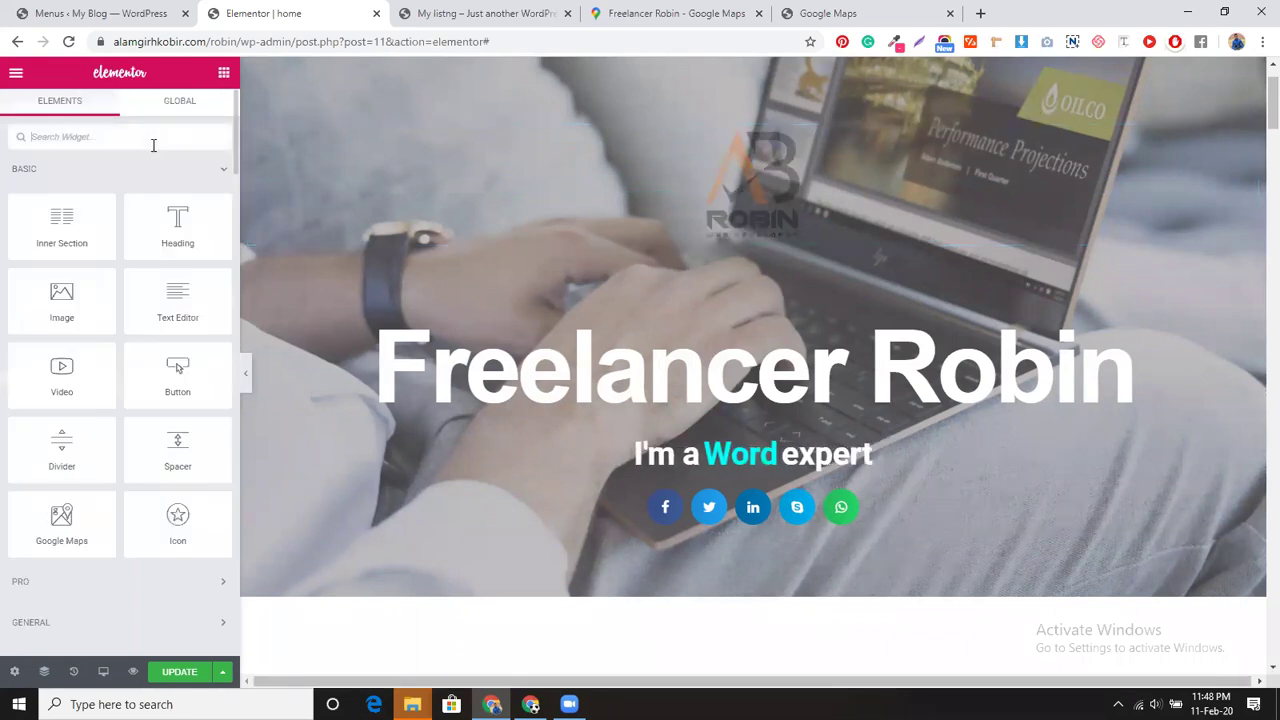
type("nav")
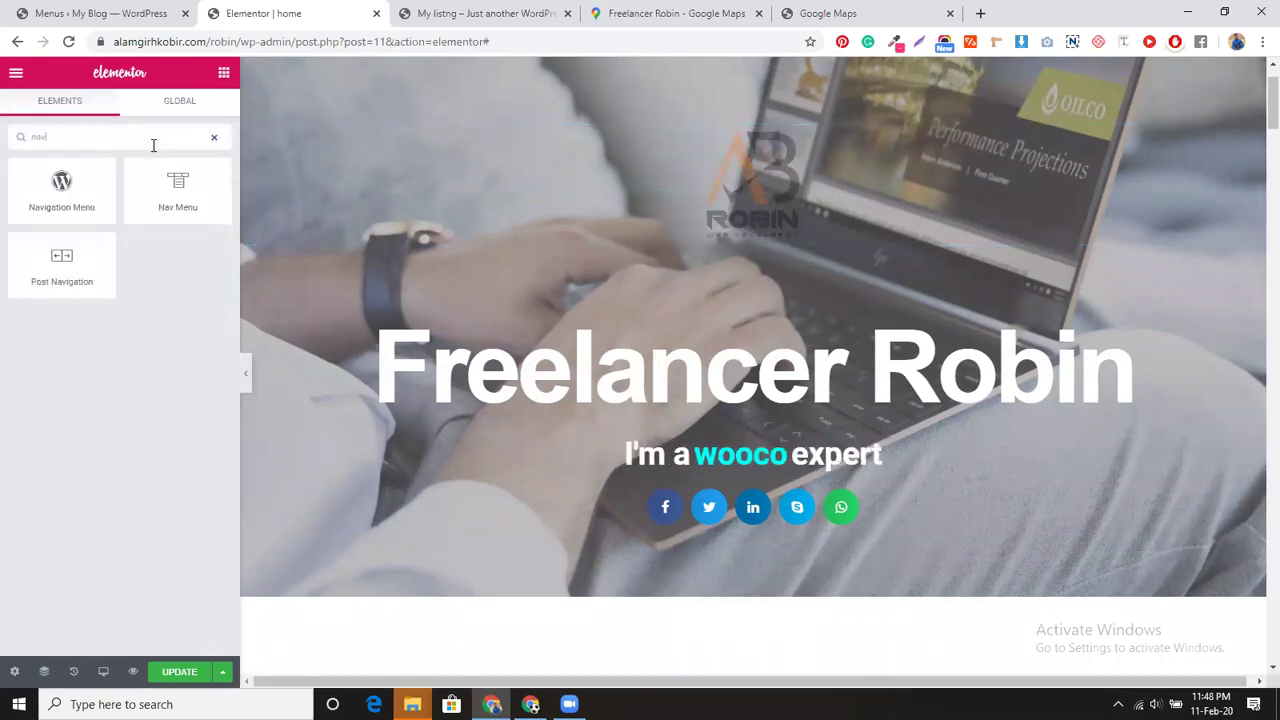
left_click_drag(218, 228, 754, 262)
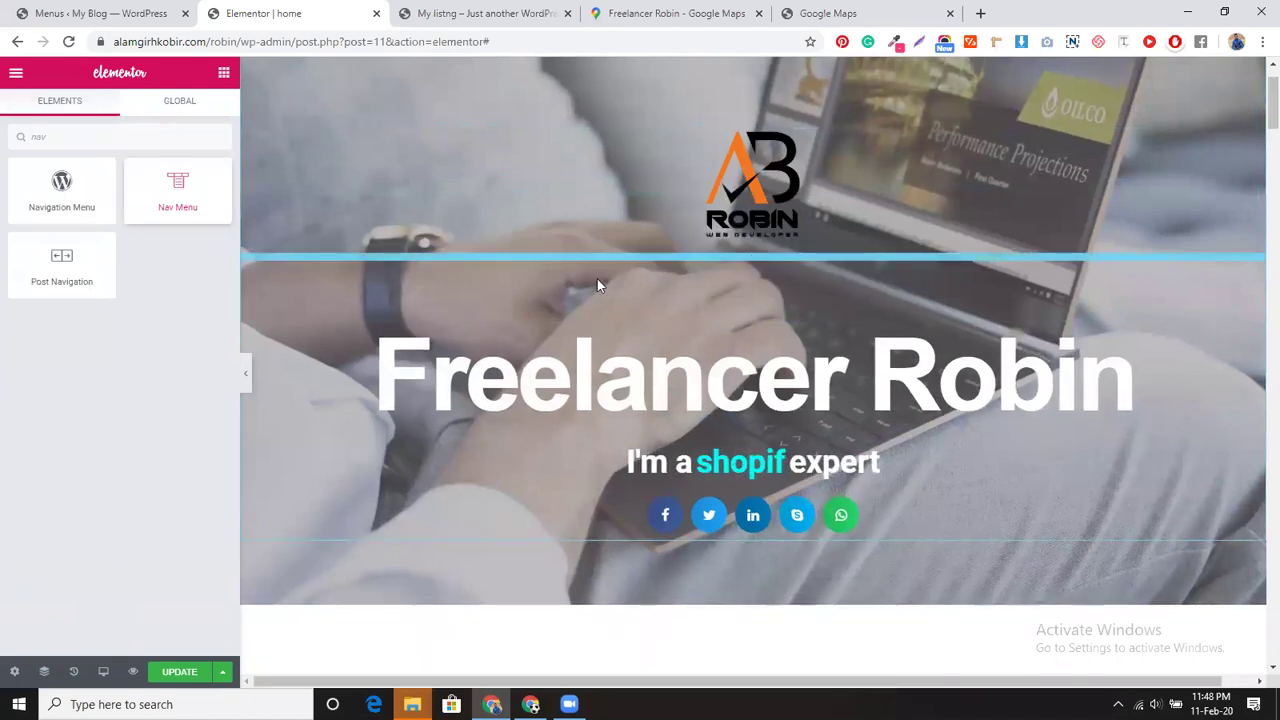
left_click_drag(597, 286, 597, 286)
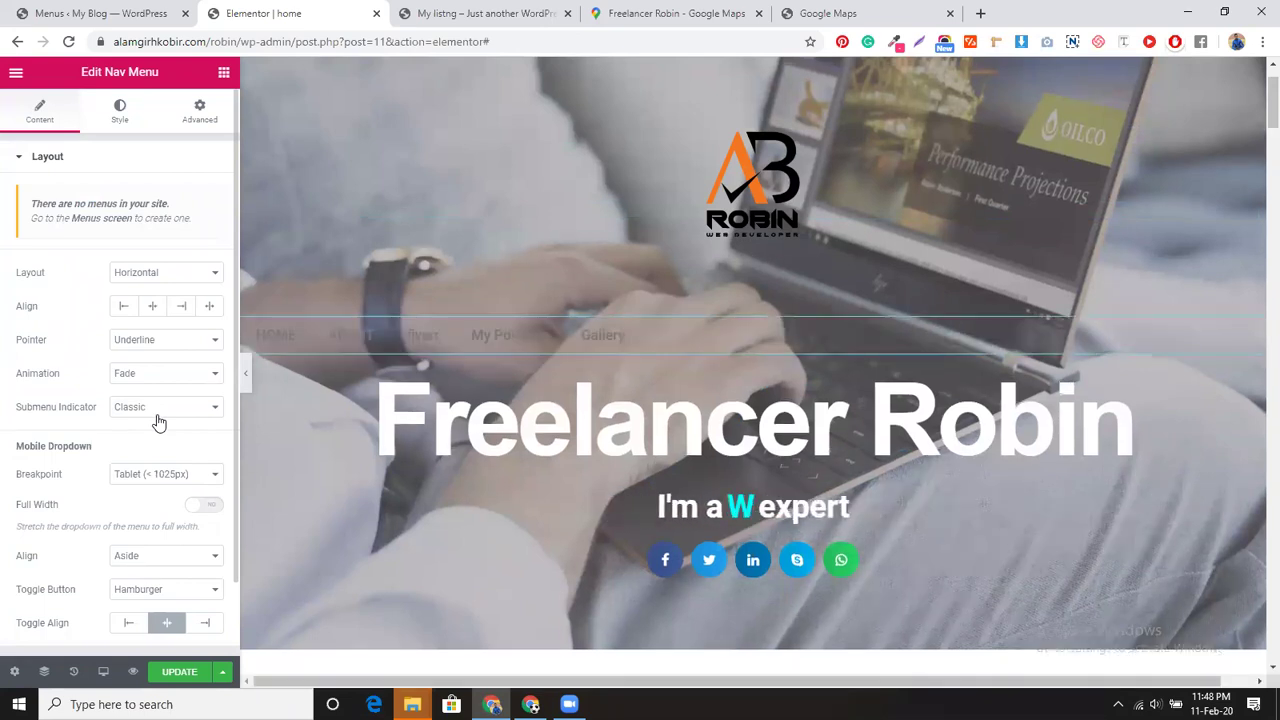
Step: Save the main menu on the WordPress Menus page, and update the home page in the Elementor tab
left_click(128, 12)
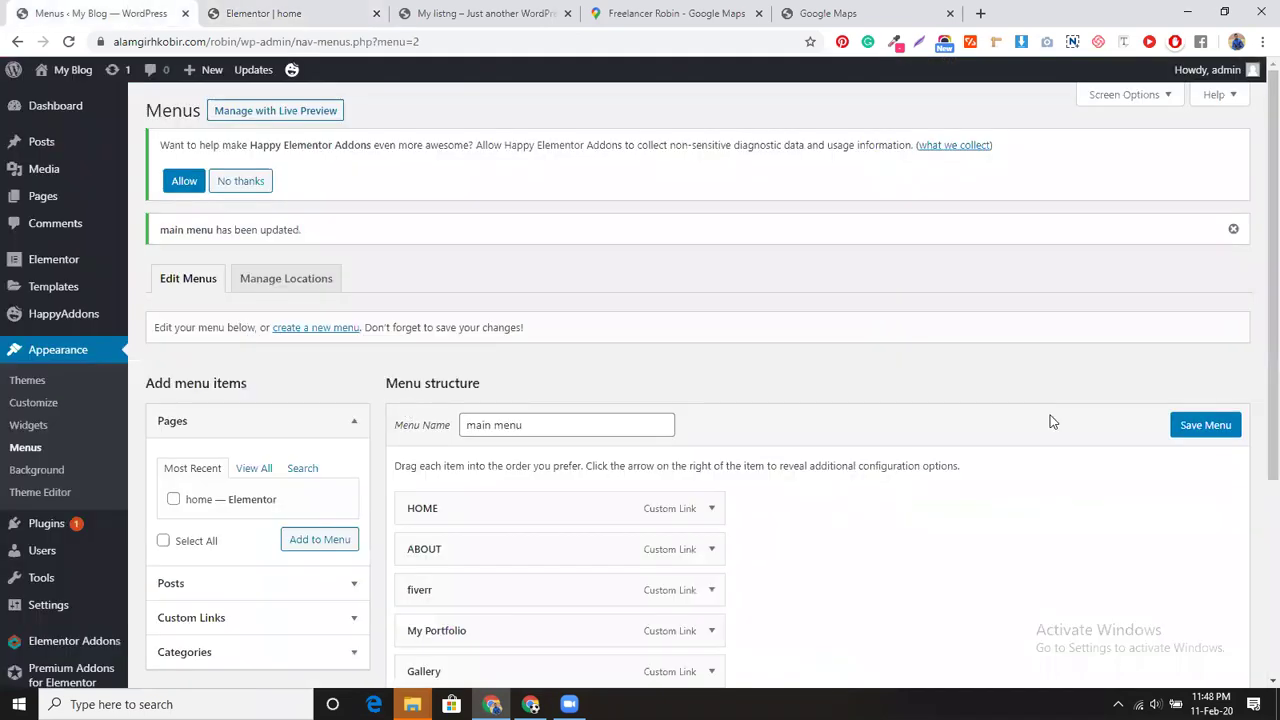
left_click(1208, 429)
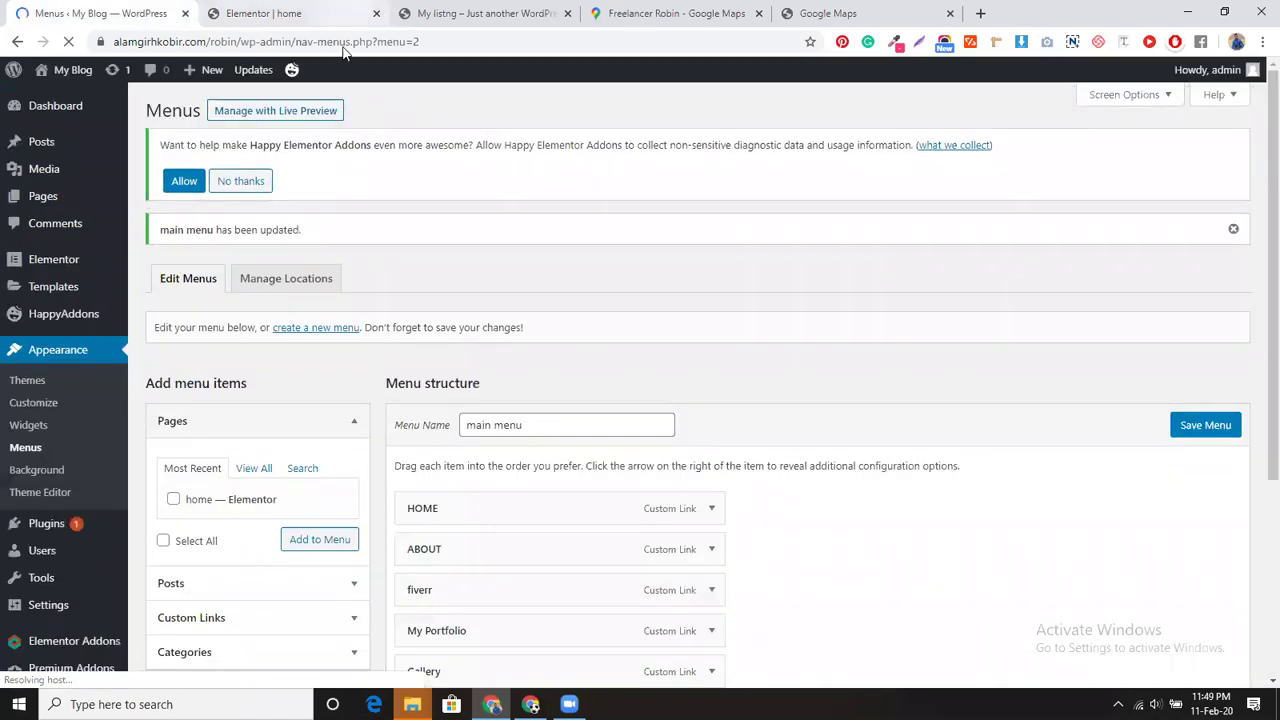
left_click(335, 15)
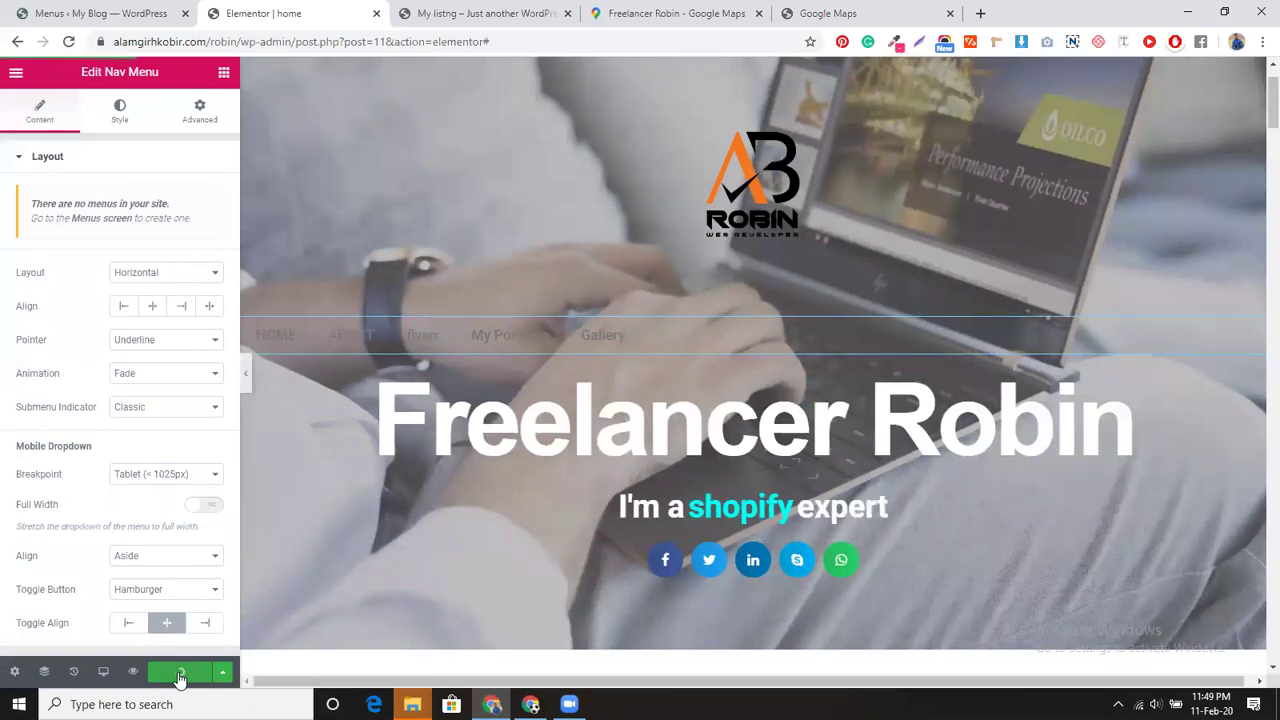
left_click(180, 674)
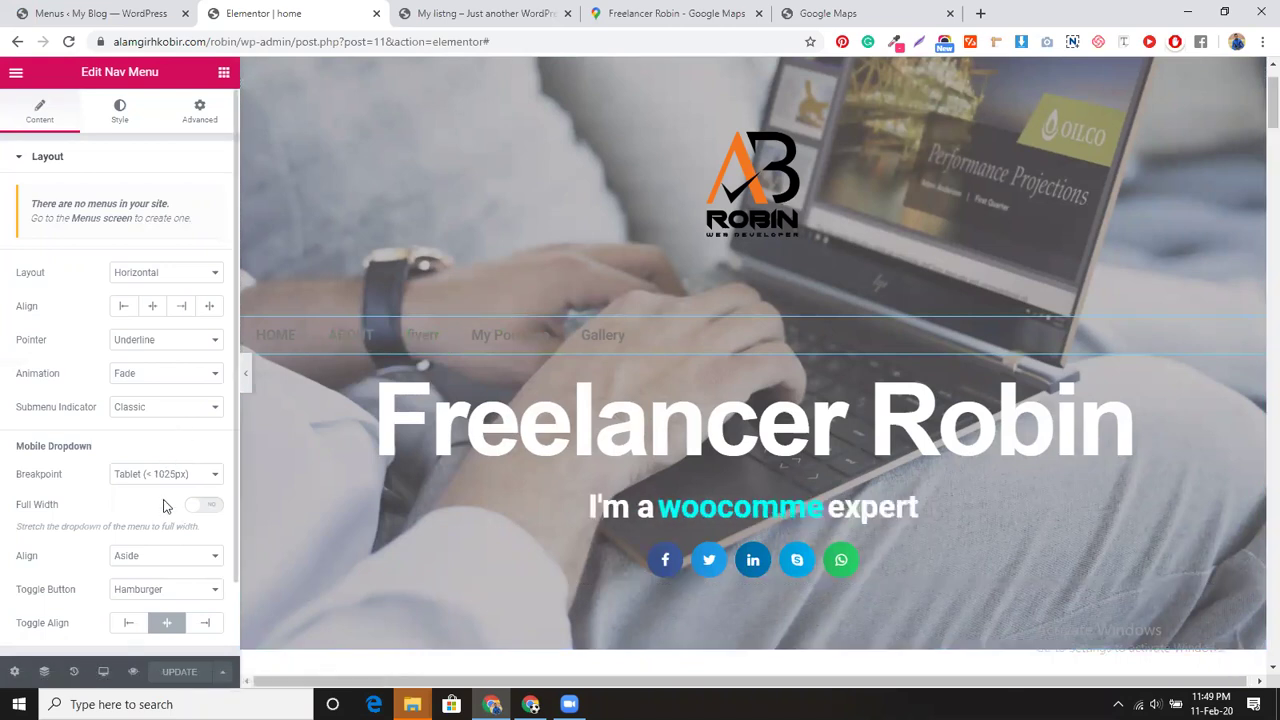
Step: Preview the page at full width and set the Nav Menu's layout alignment to Center
left_click(204, 625)
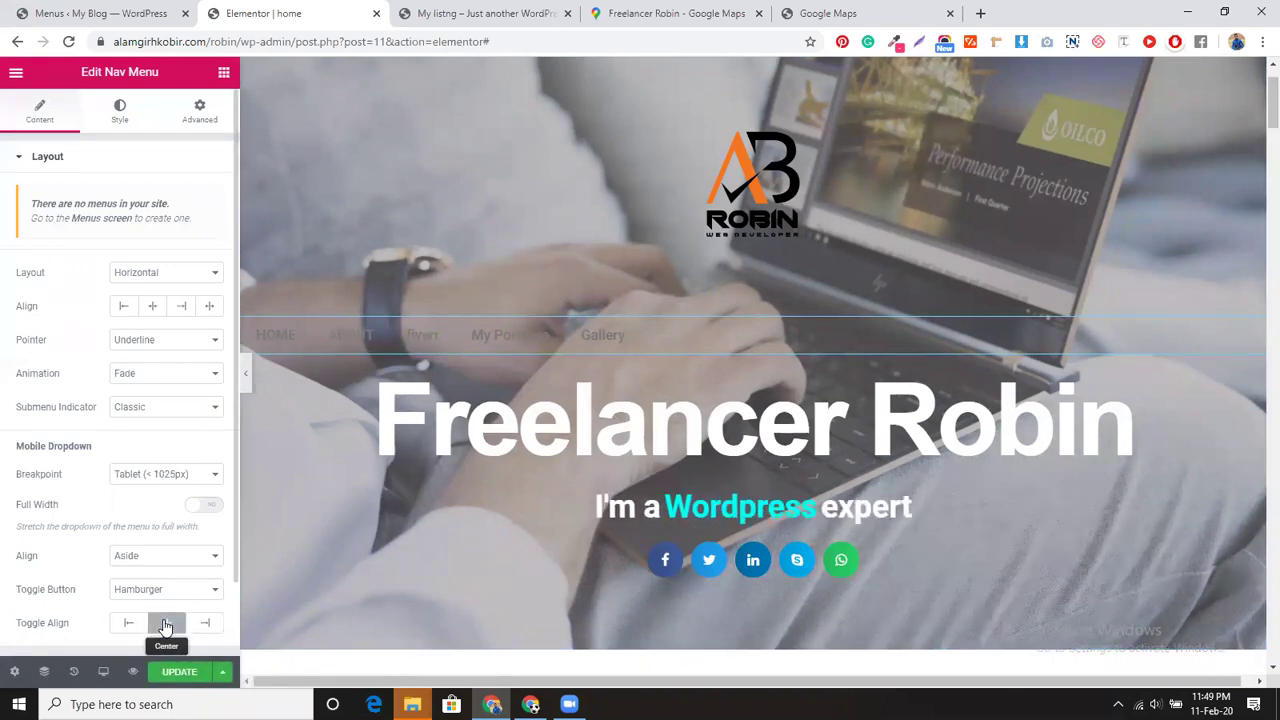
scroll(269, 376, "down", 2)
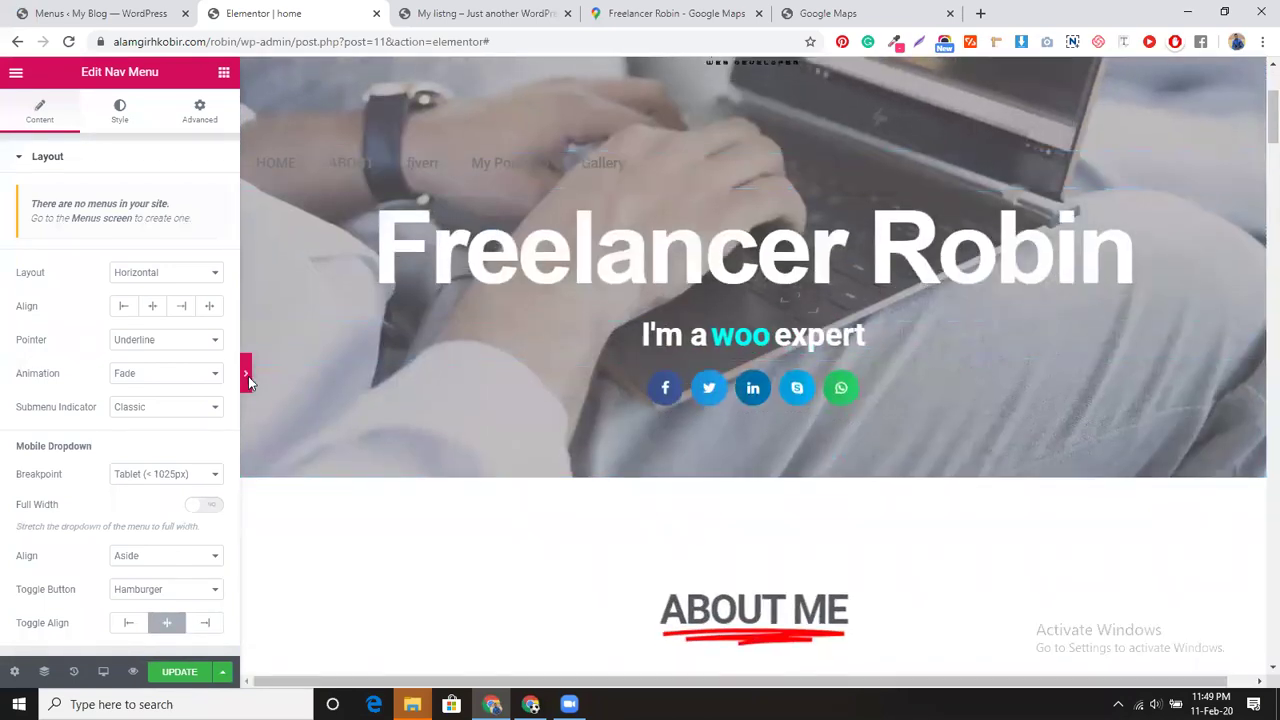
left_click(248, 376)
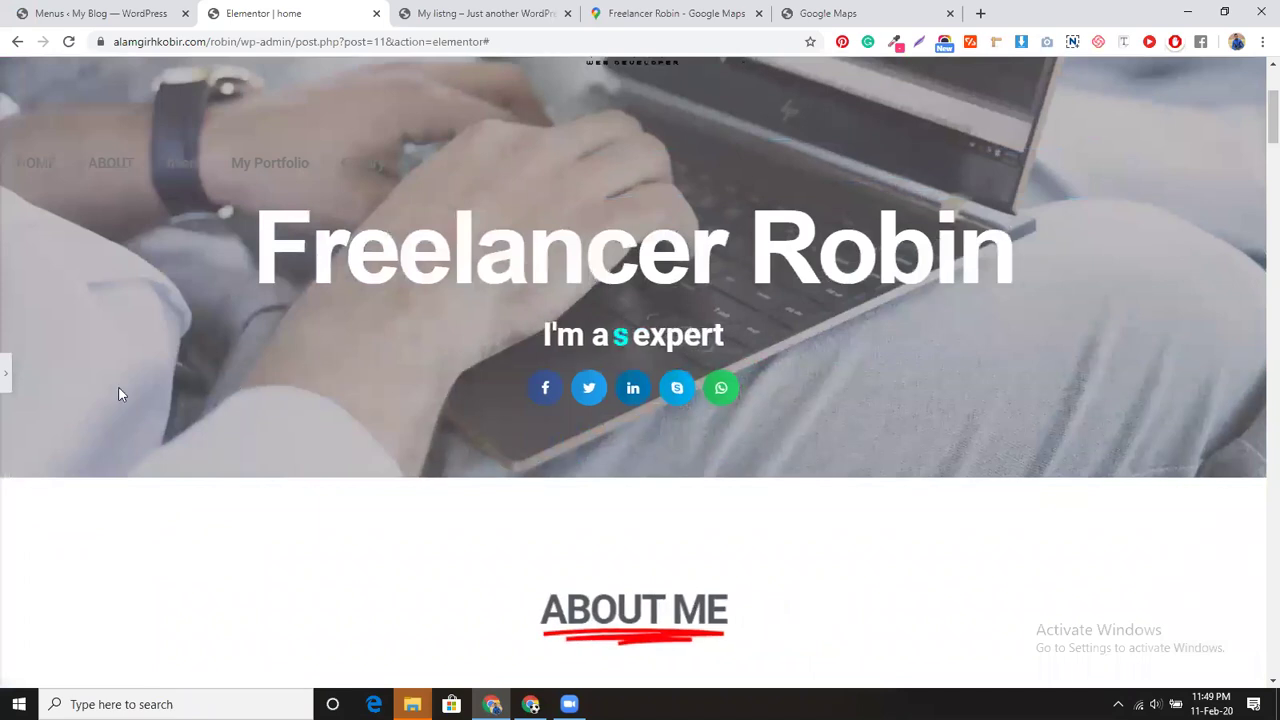
left_click(6, 374)
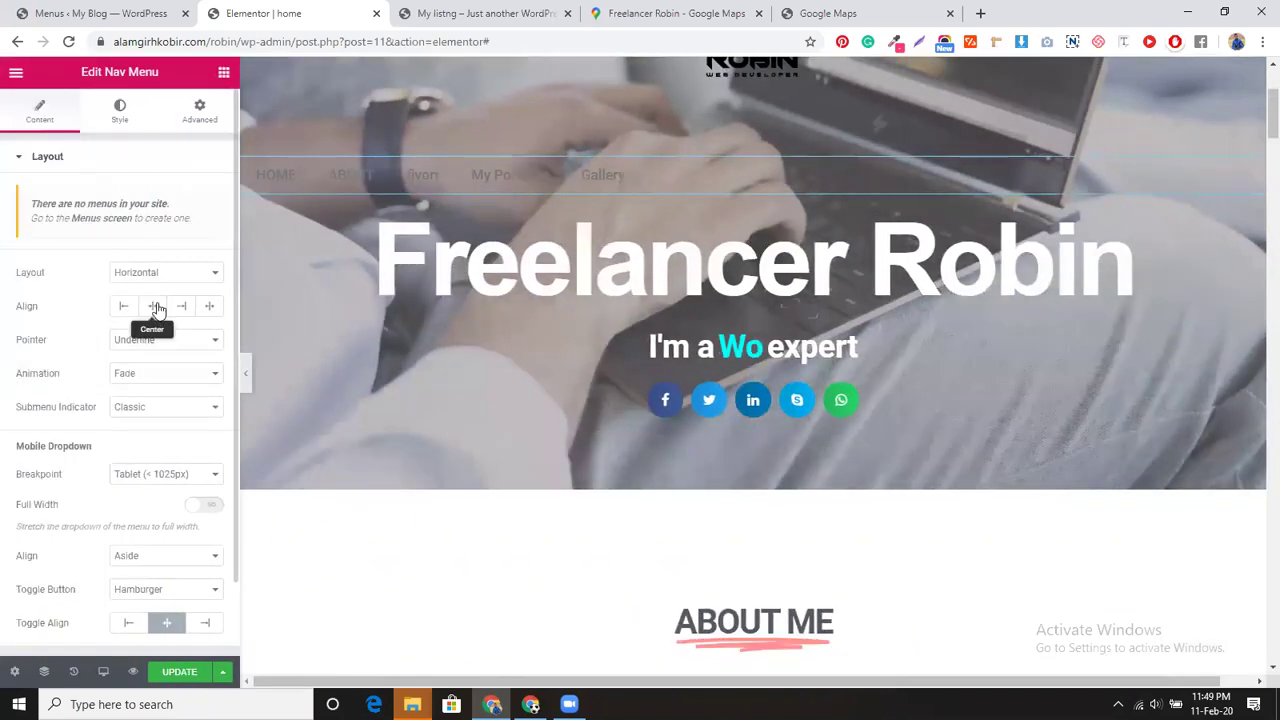
left_click(155, 308)
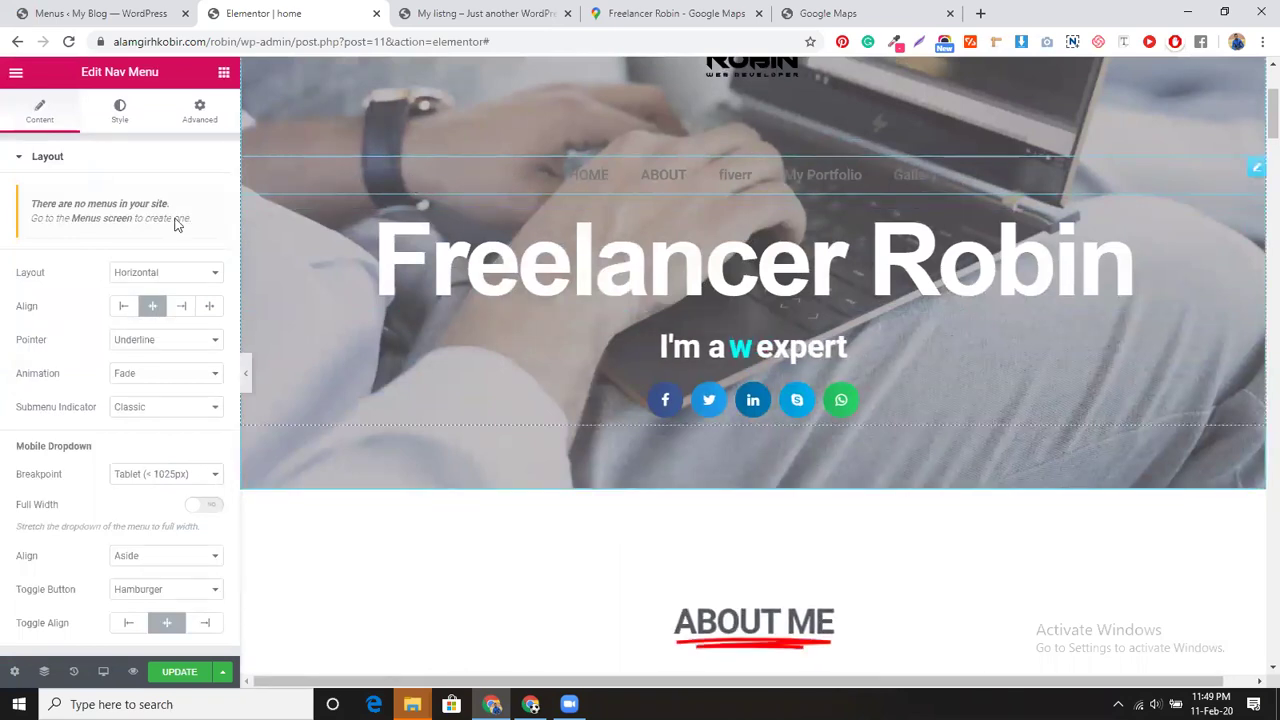
Step: Set the main menu's normal text color to white (#FFFFFF)
left_click(121, 112)
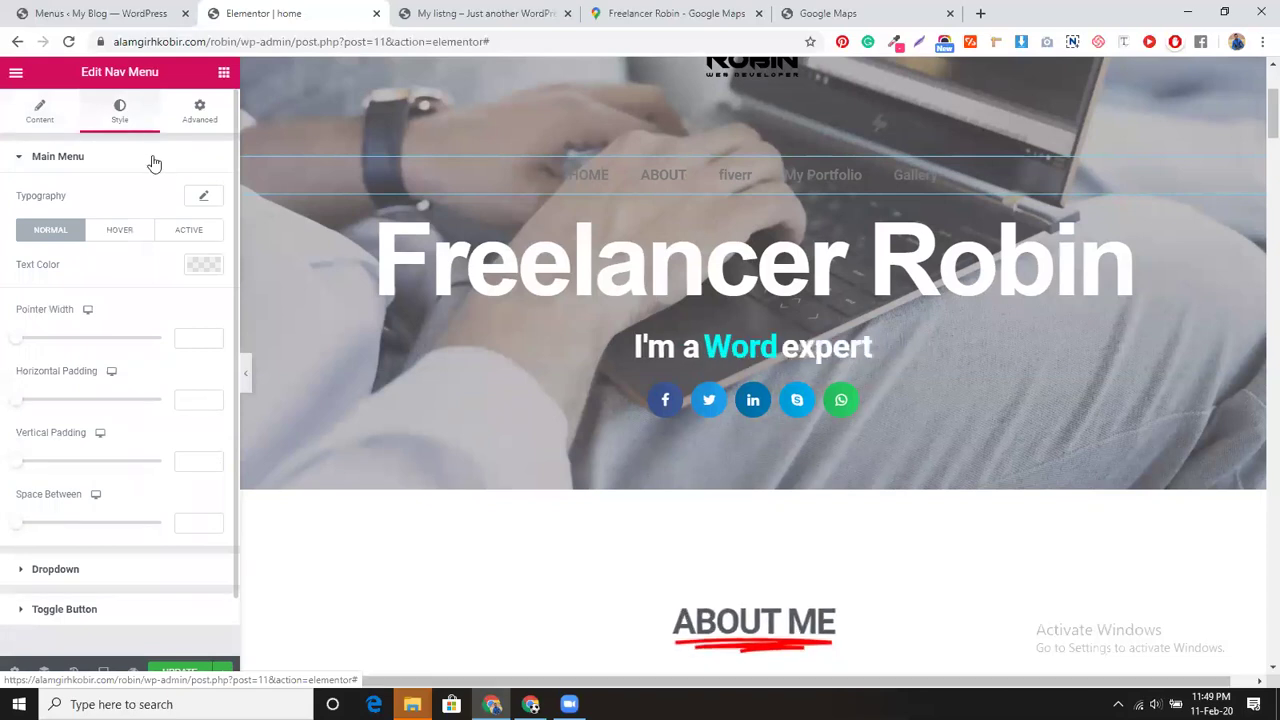
left_click(205, 268)
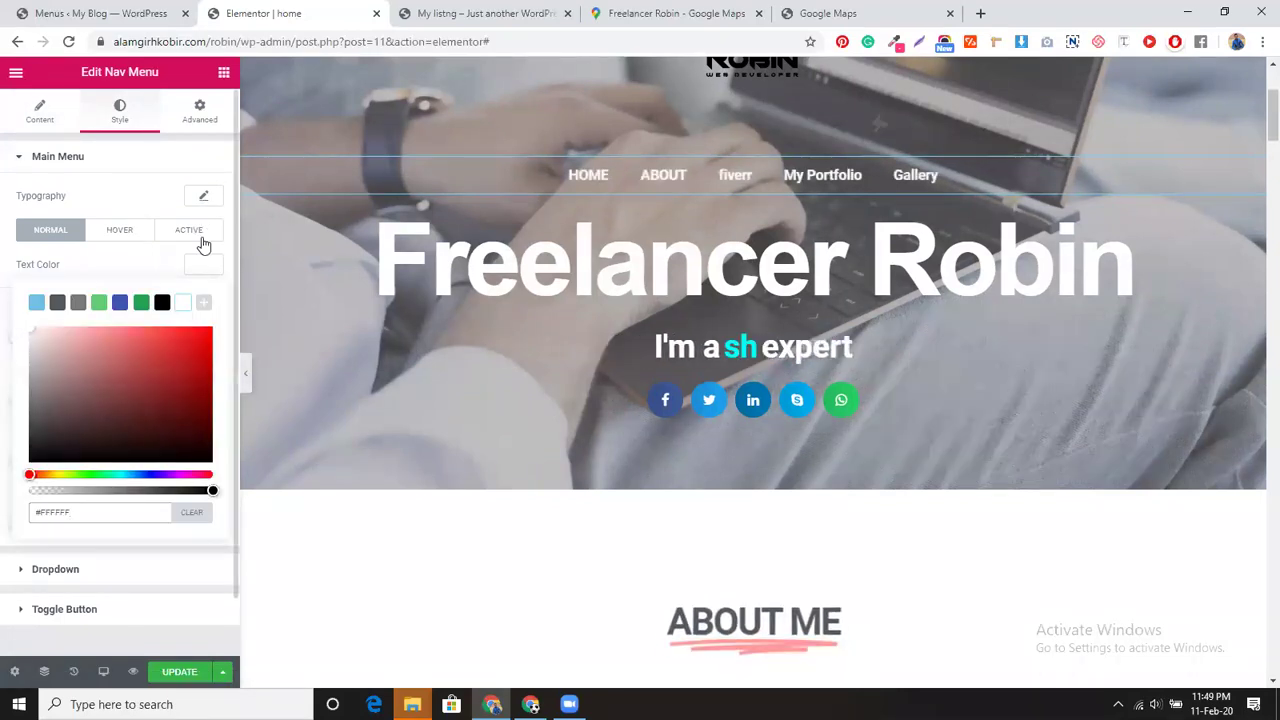
left_click(203, 265)
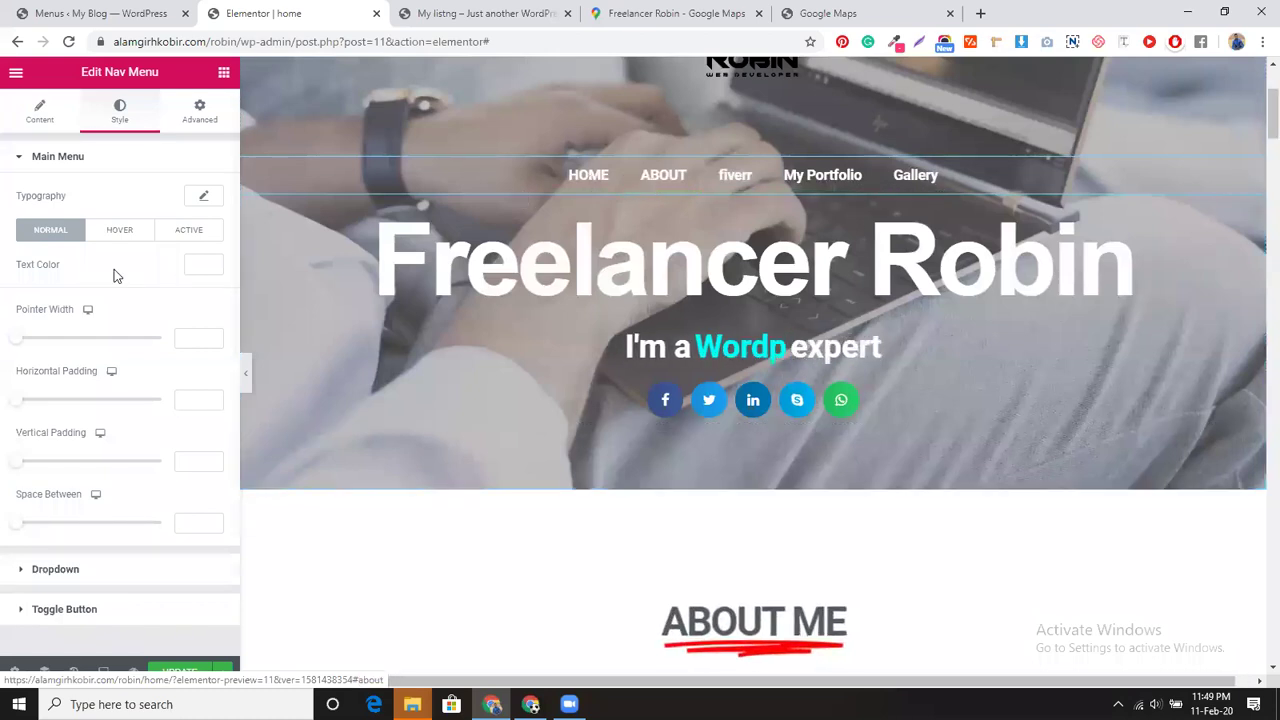
Step: Set the main menu's active text color to green (#23A455) and return to the normal-state styles
left_click(190, 230)
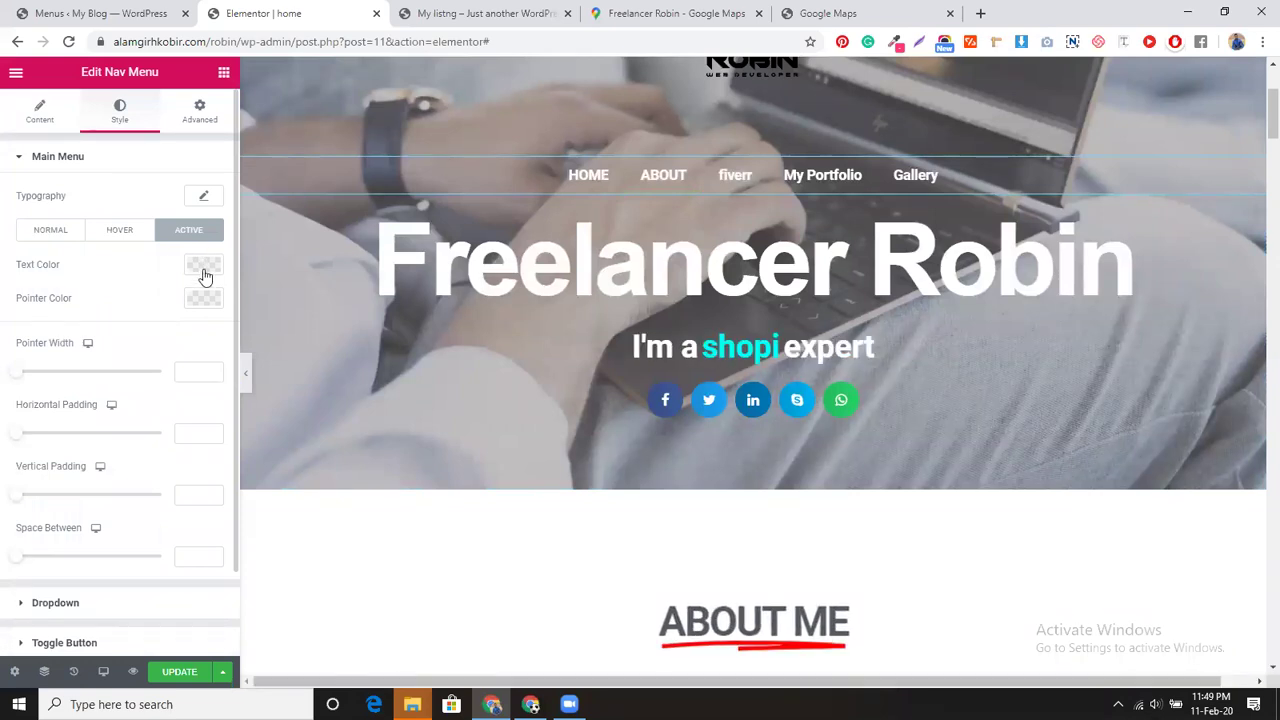
left_click(204, 266)
left_click(142, 303)
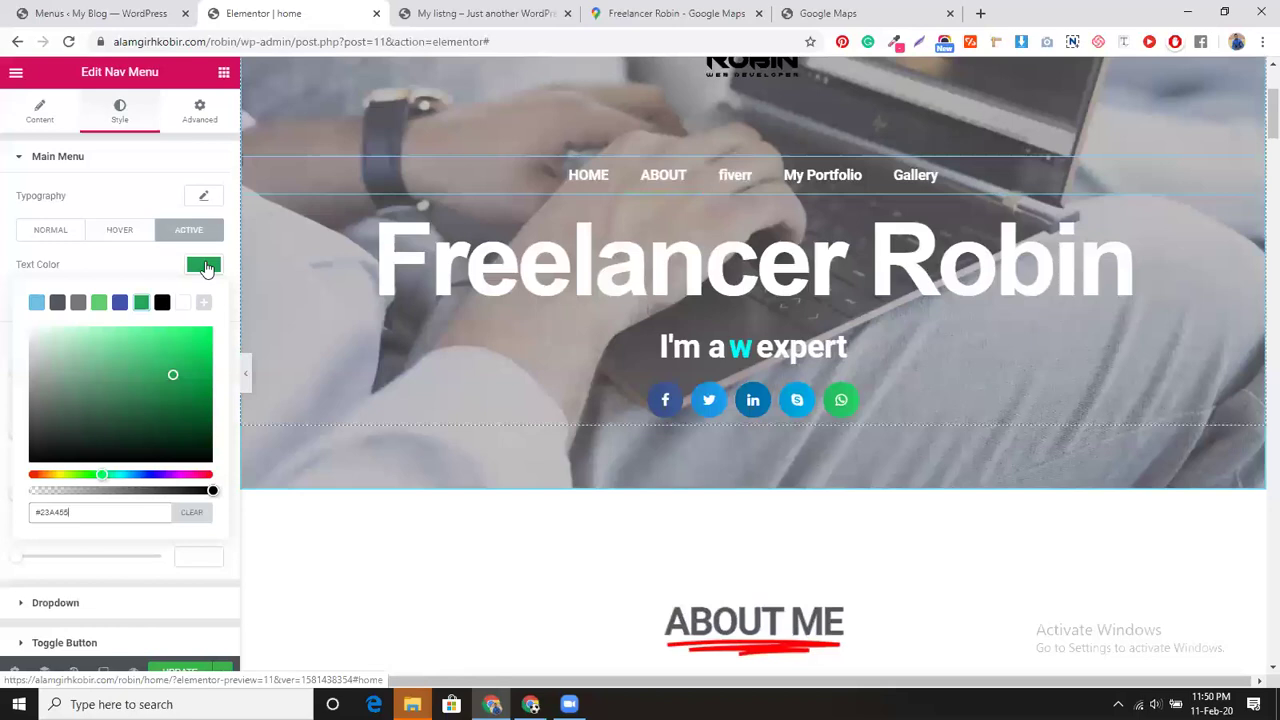
left_click(145, 254)
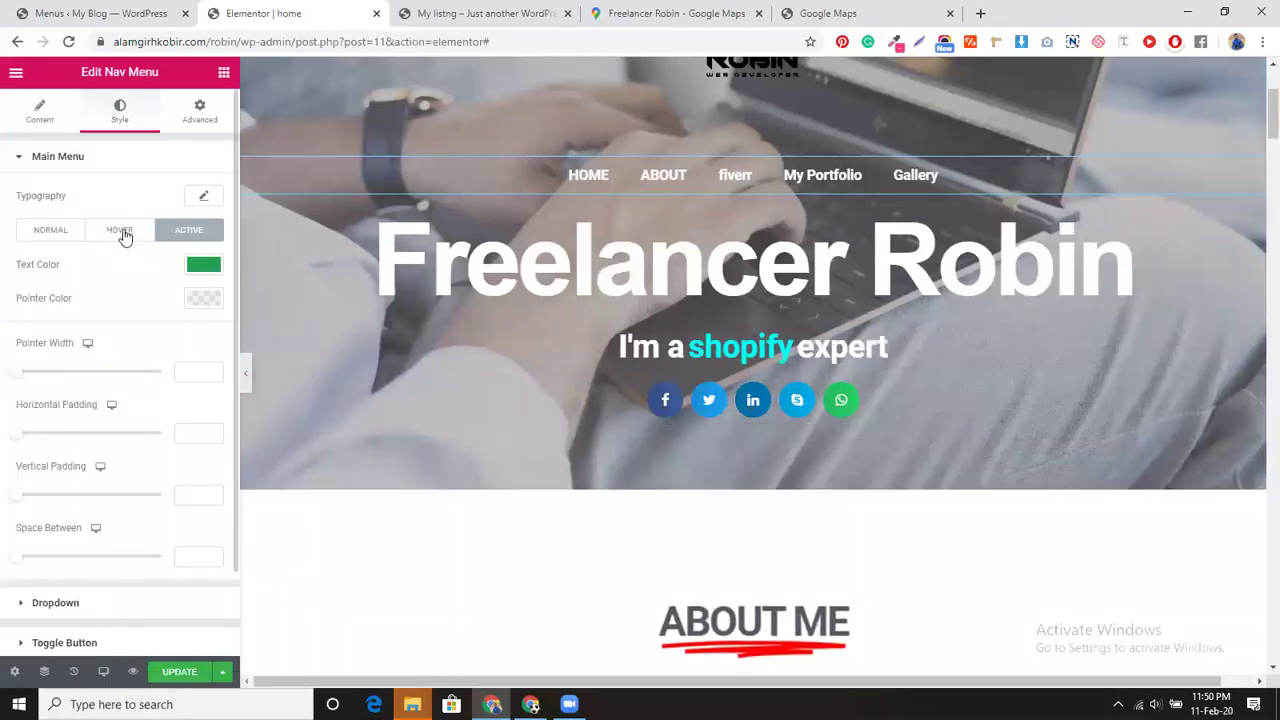
left_click(204, 300)
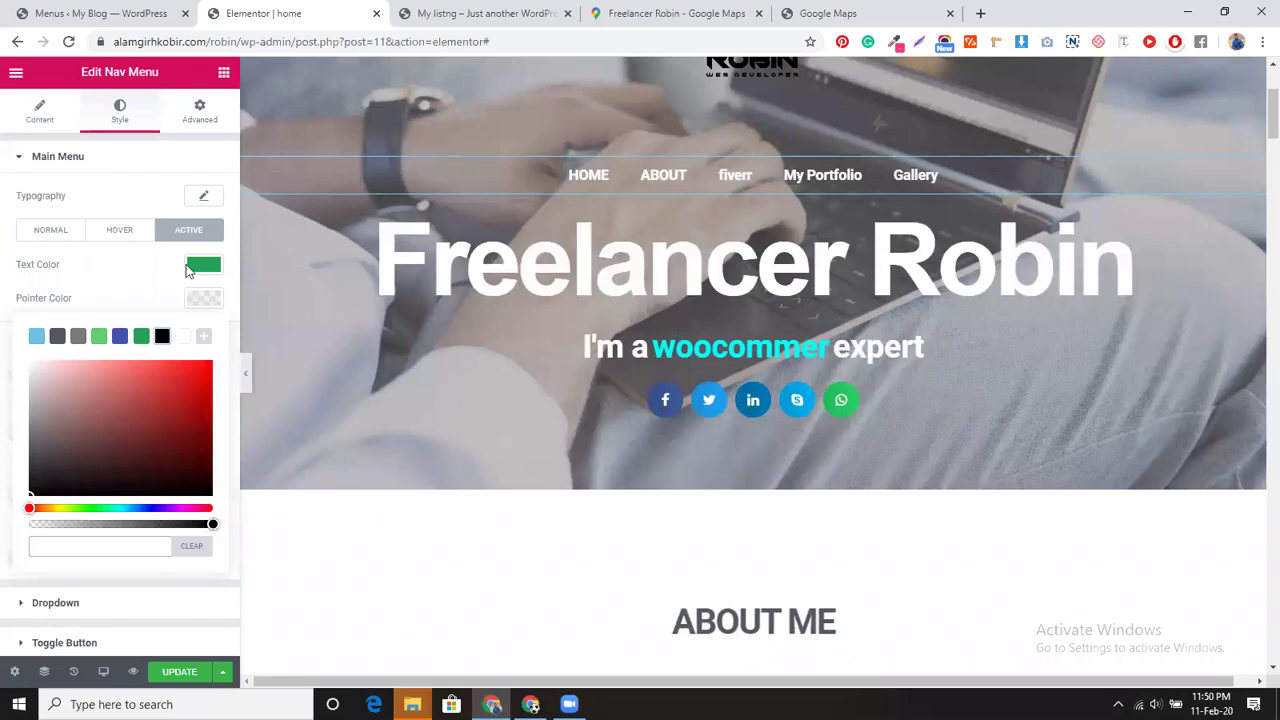
left_click(50, 232)
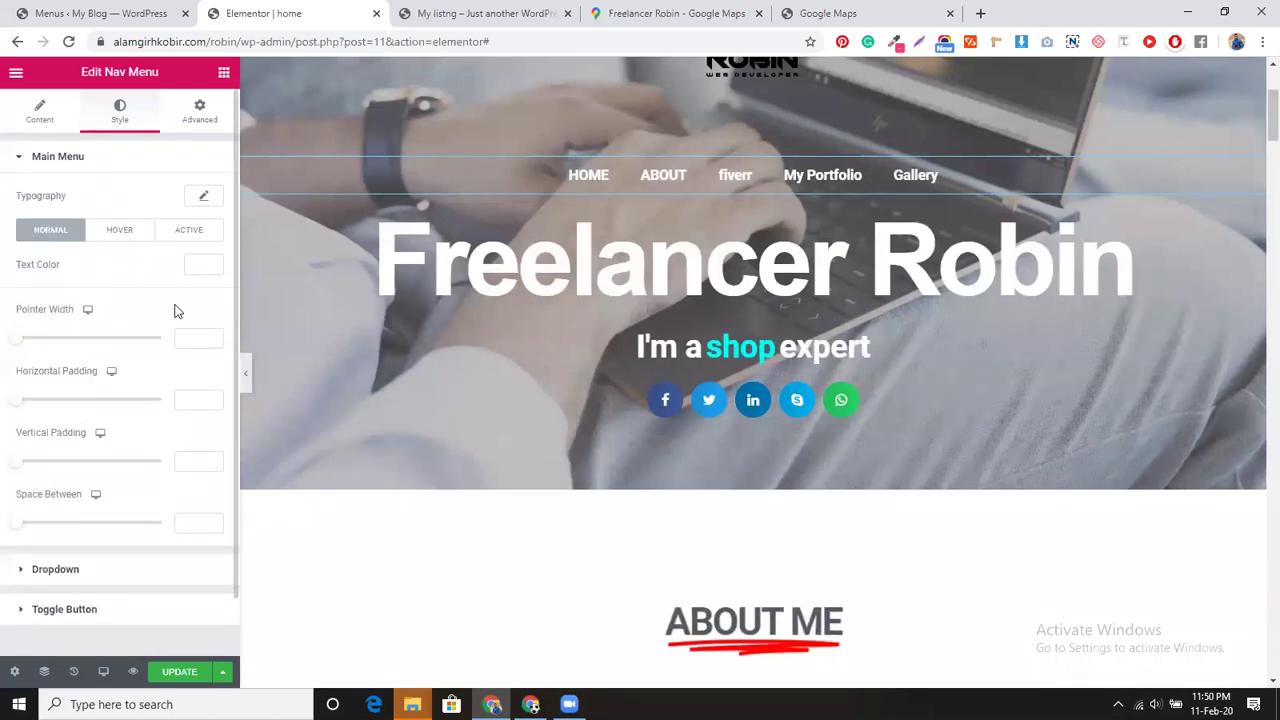